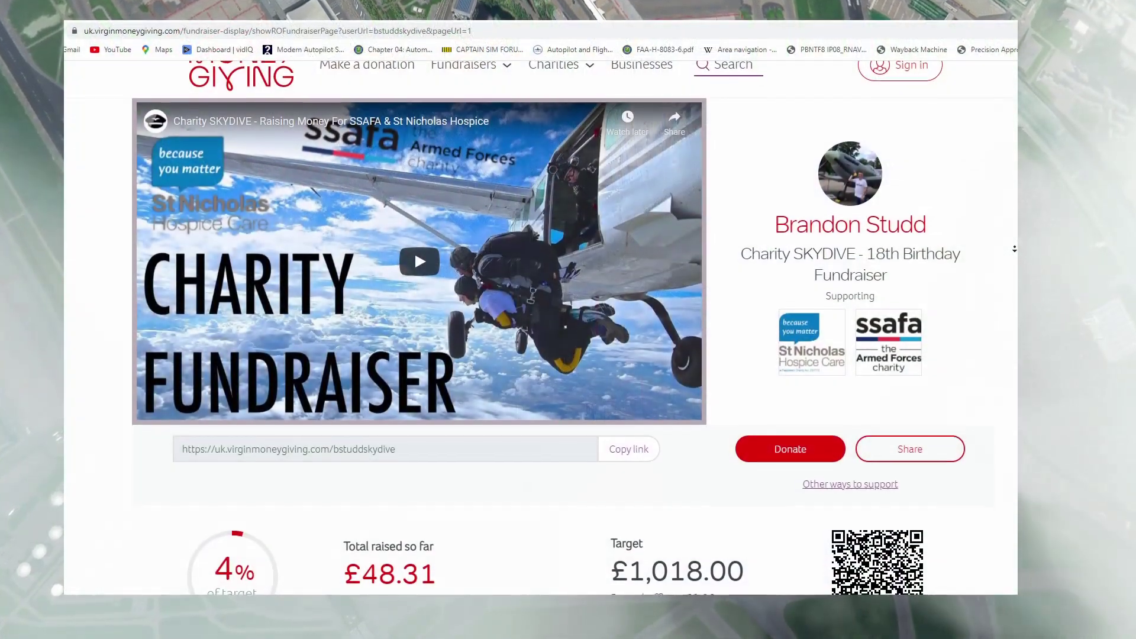
Step: Look through the charity skydive fundraiser page down to the start of its story section
scroll(1014, 249, down, 1)
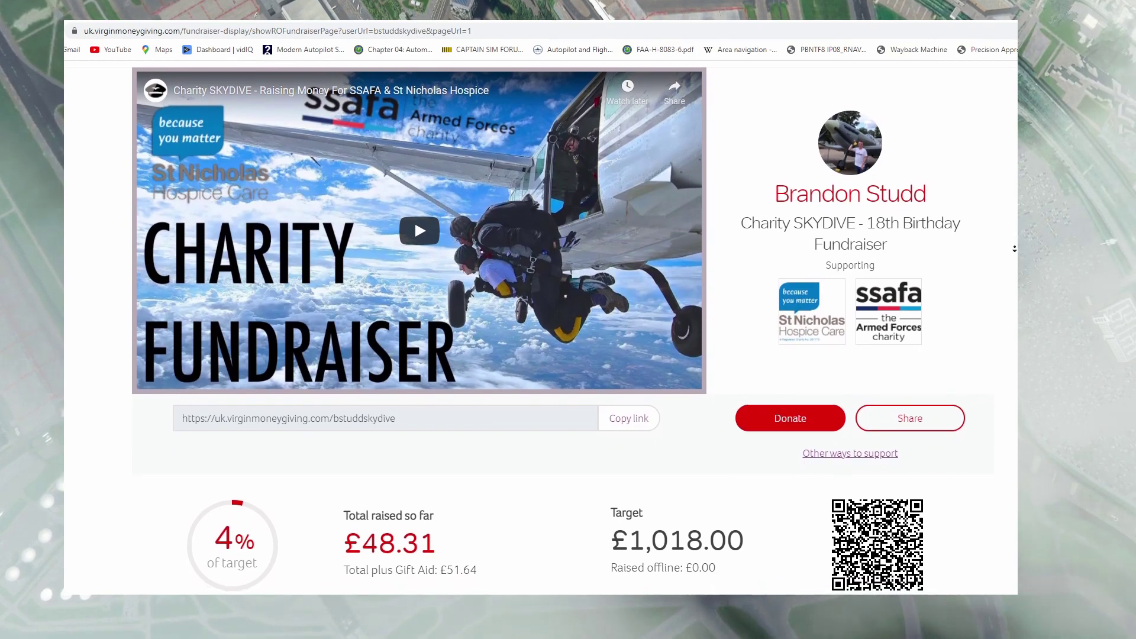
scroll(1014, 249, down, 1)
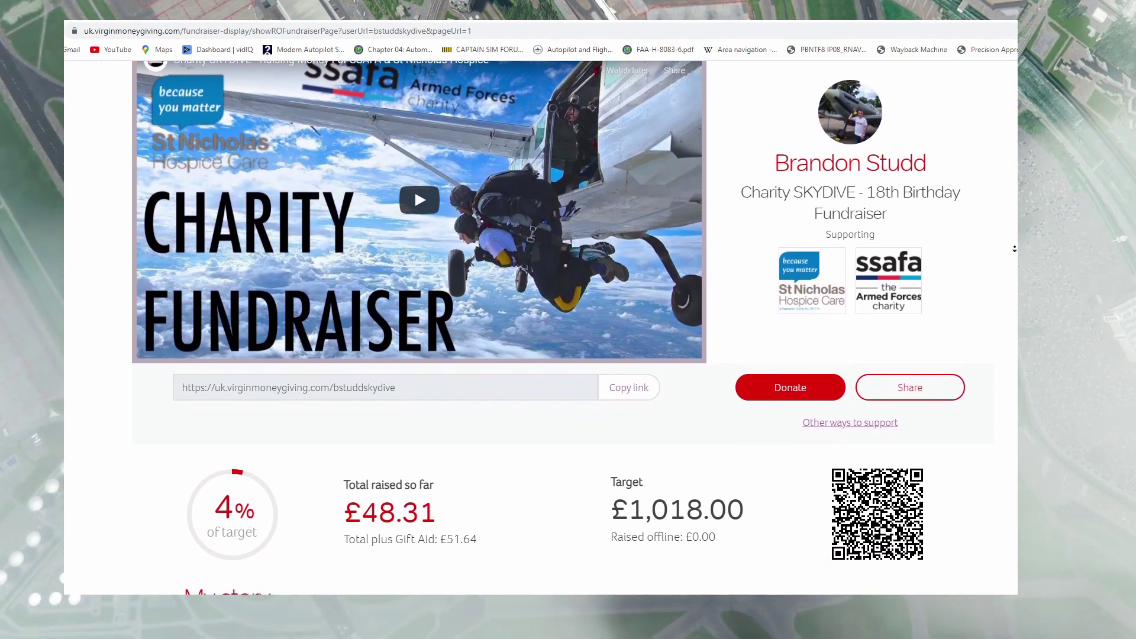
scroll(1014, 249, down, 1)
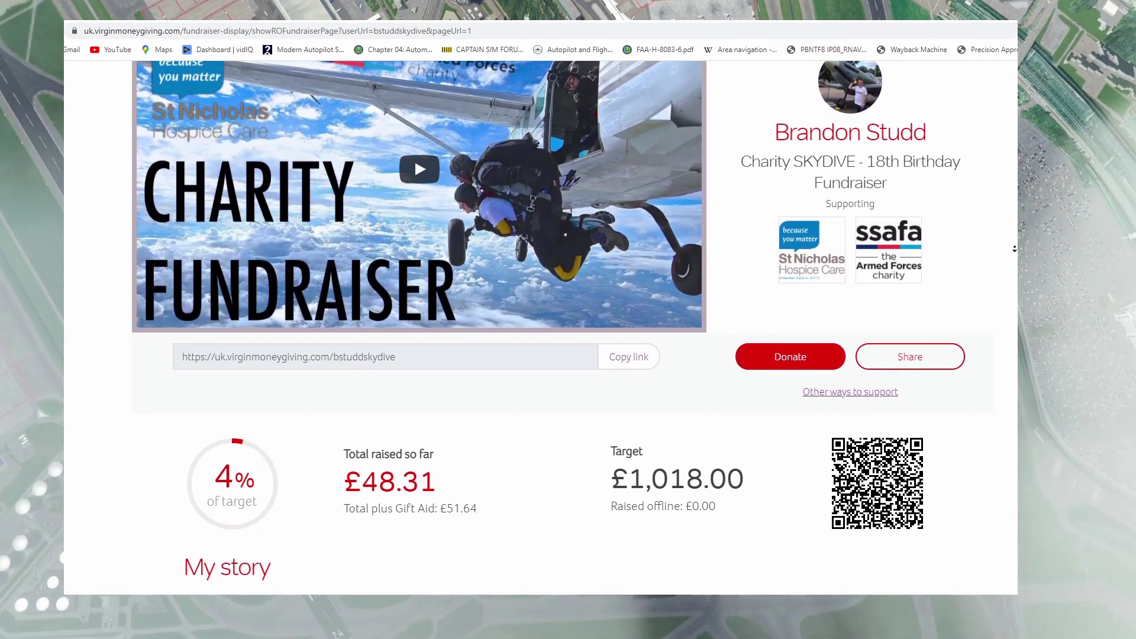
scroll(1014, 249, down, 1)
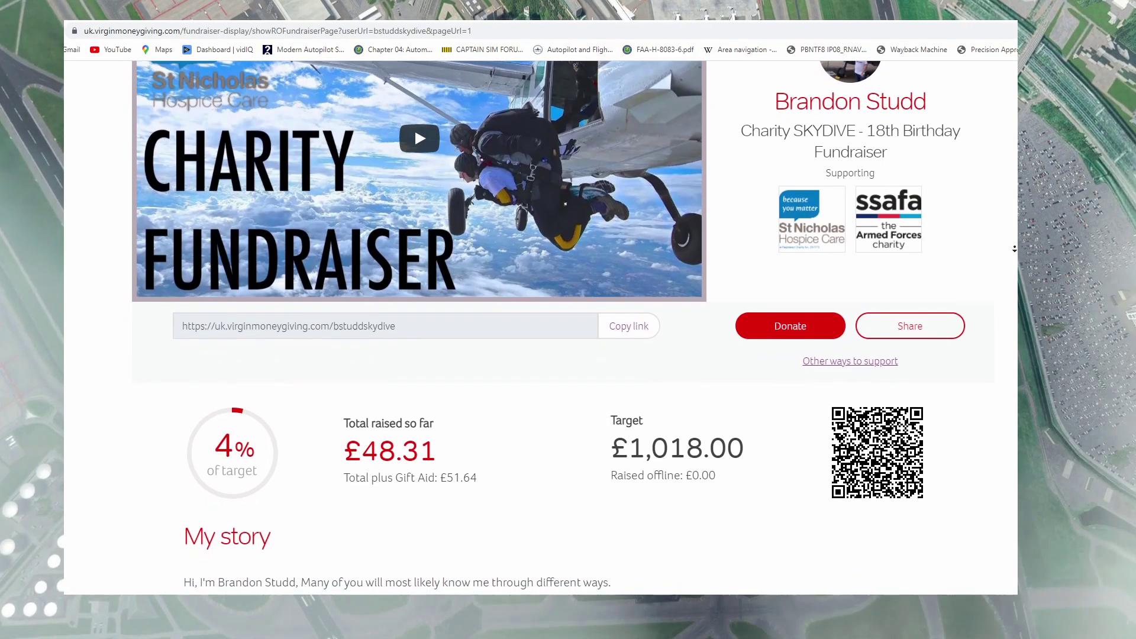
scroll(1014, 249, down, 1)
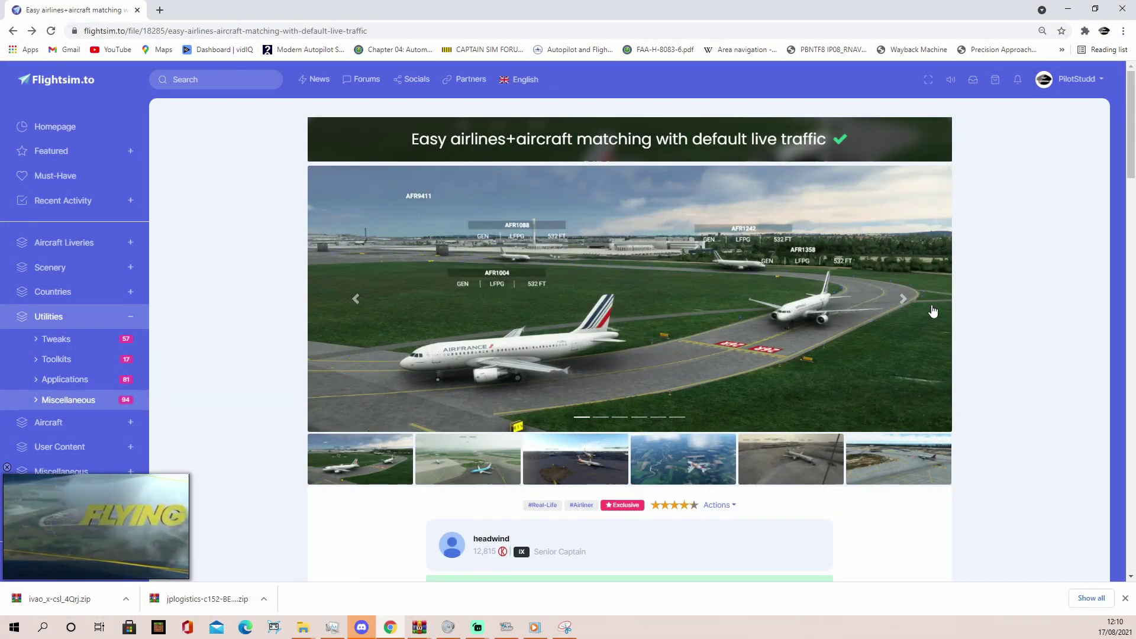
Step: Review the preview images and installation tutorial for the Easy airlines+aircraft matching mod
click(907, 304)
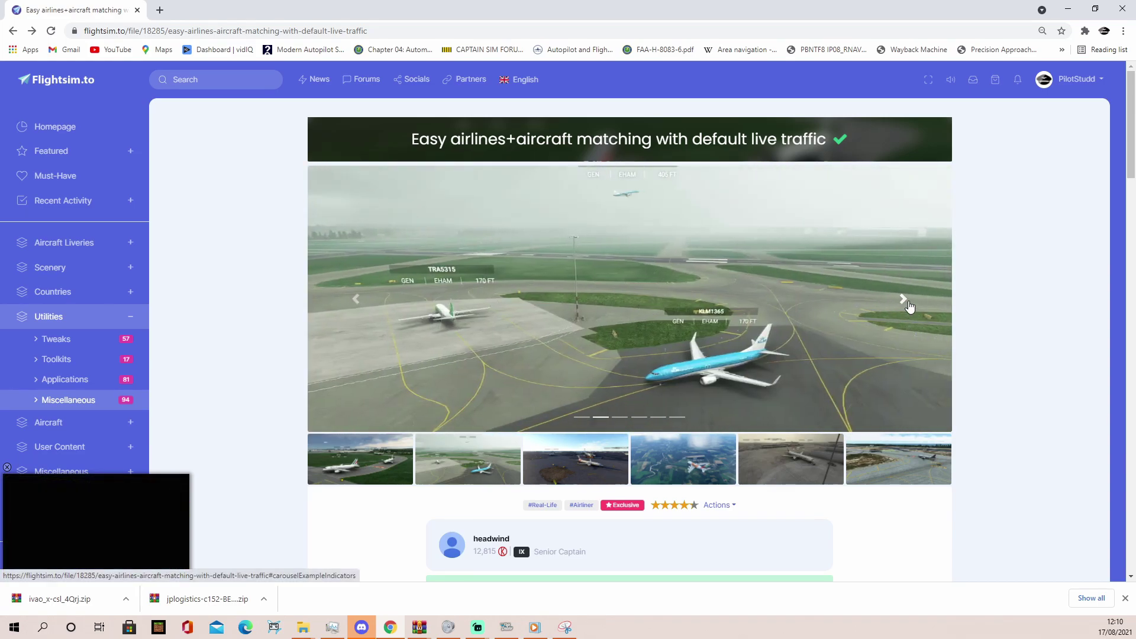
click(909, 308)
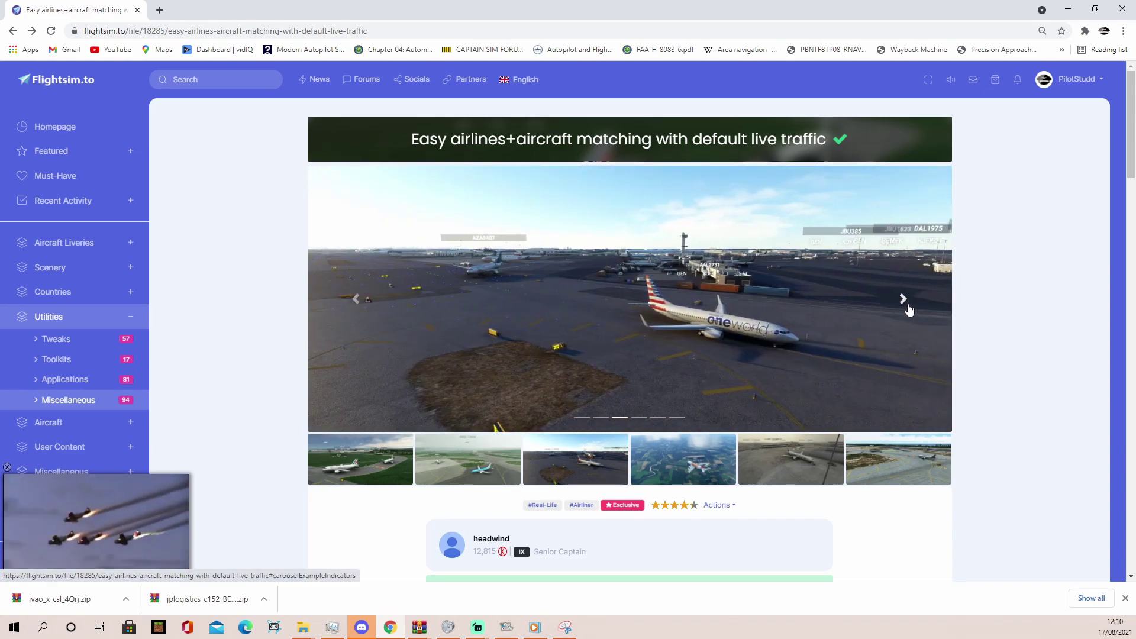
click(909, 309)
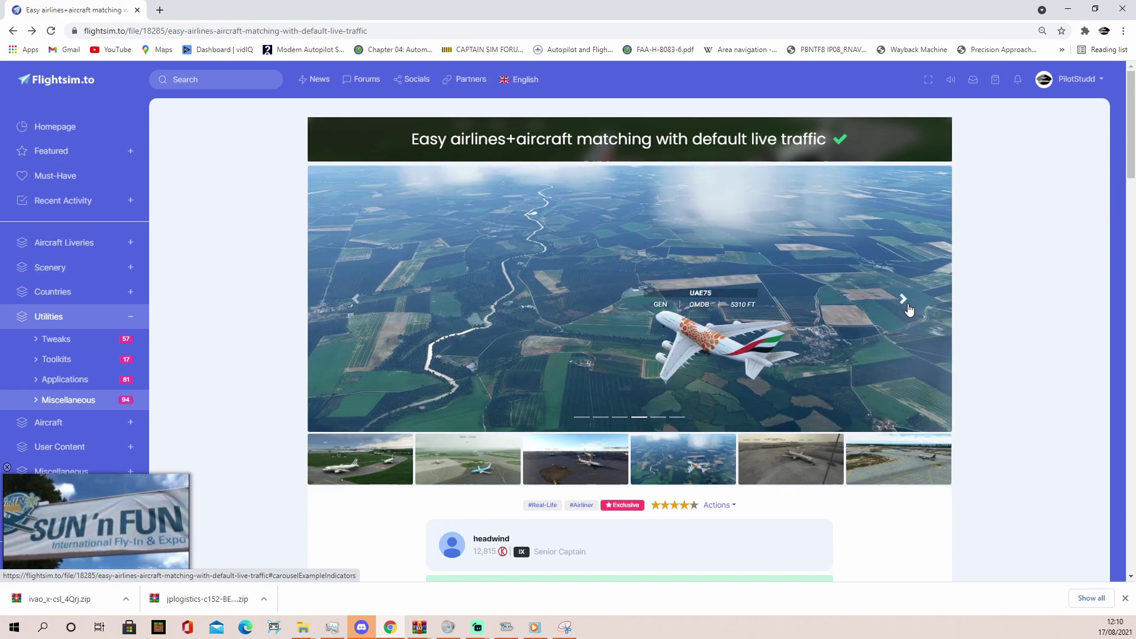
scroll(862, 317, down, 10)
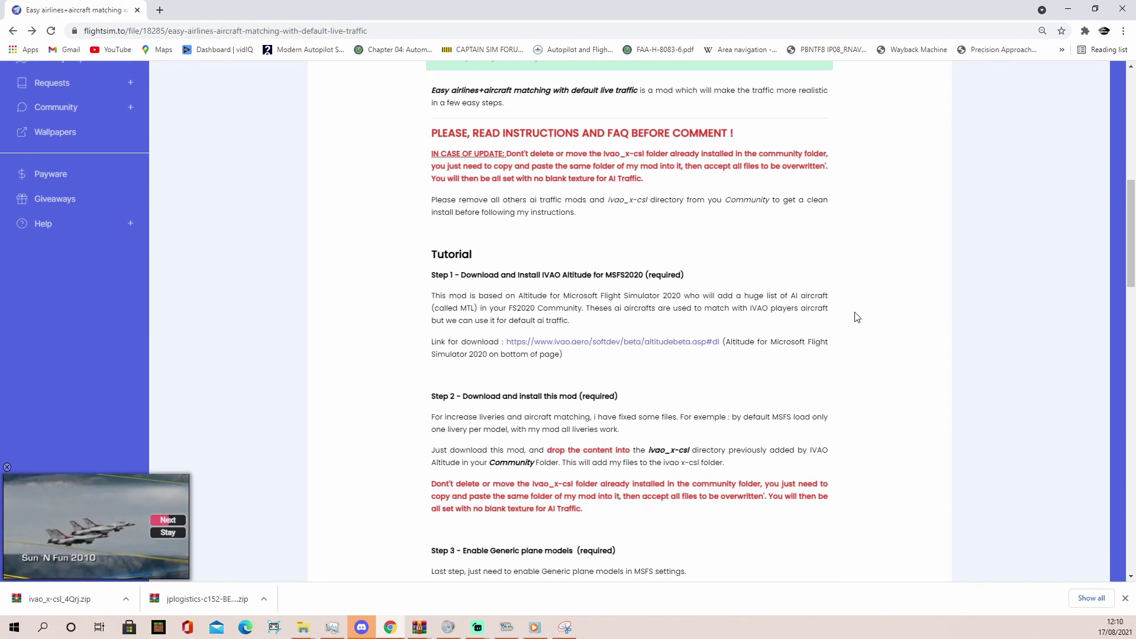
scroll(855, 319, down, 5)
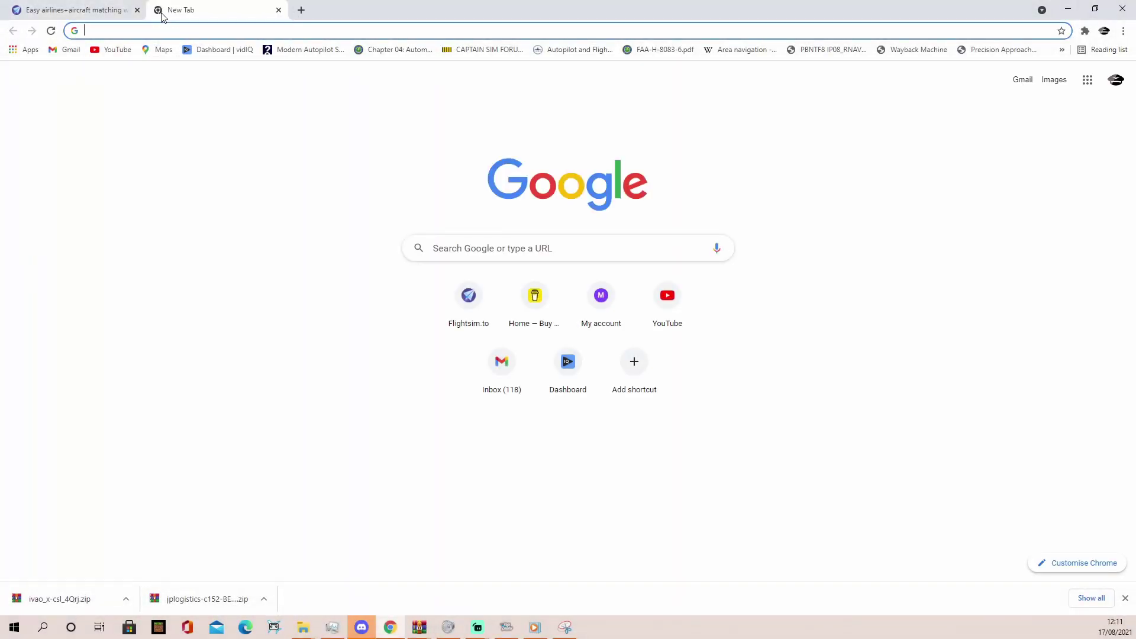
Step: Open ivao.aero in the new browser tab and check the online time and ratings on the member profile
text(IVAO)
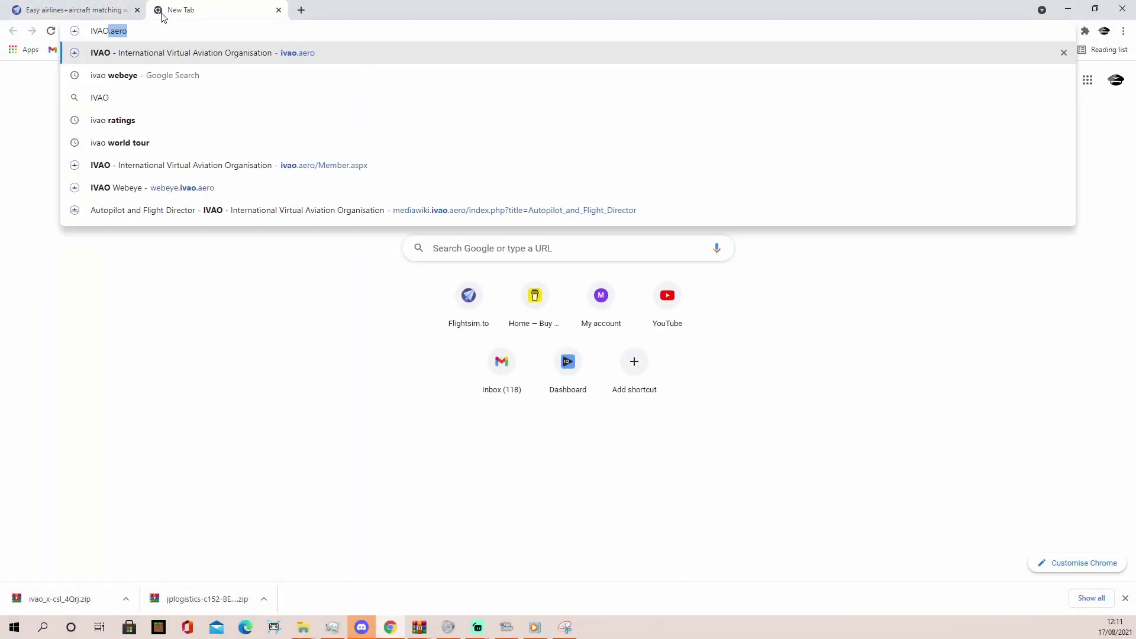
key(Return)
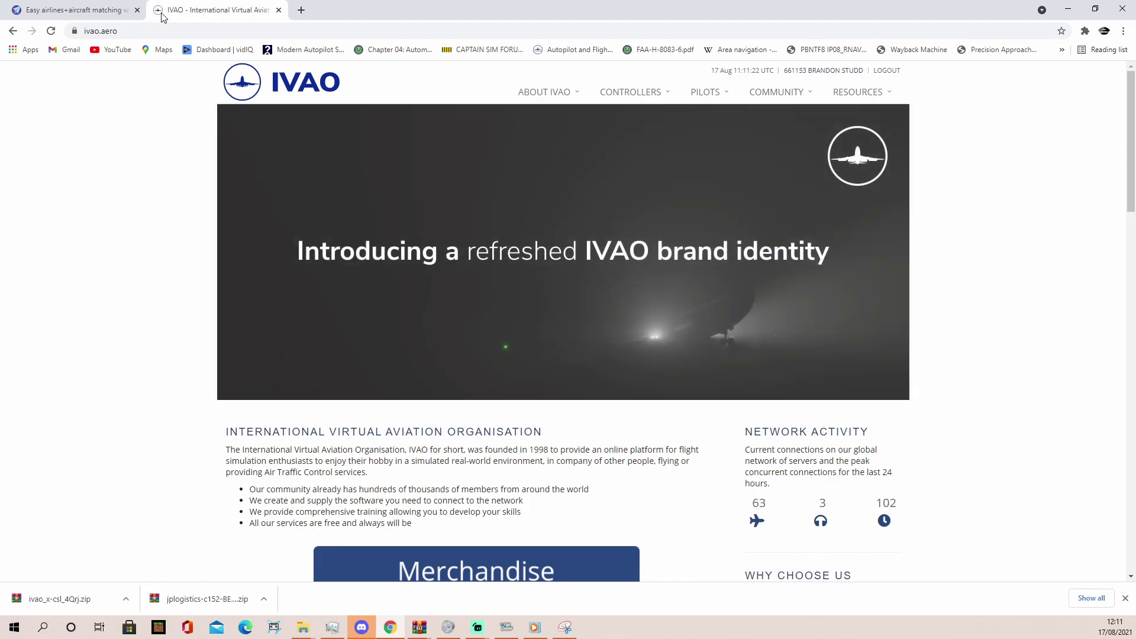
mouse_move(619, 96)
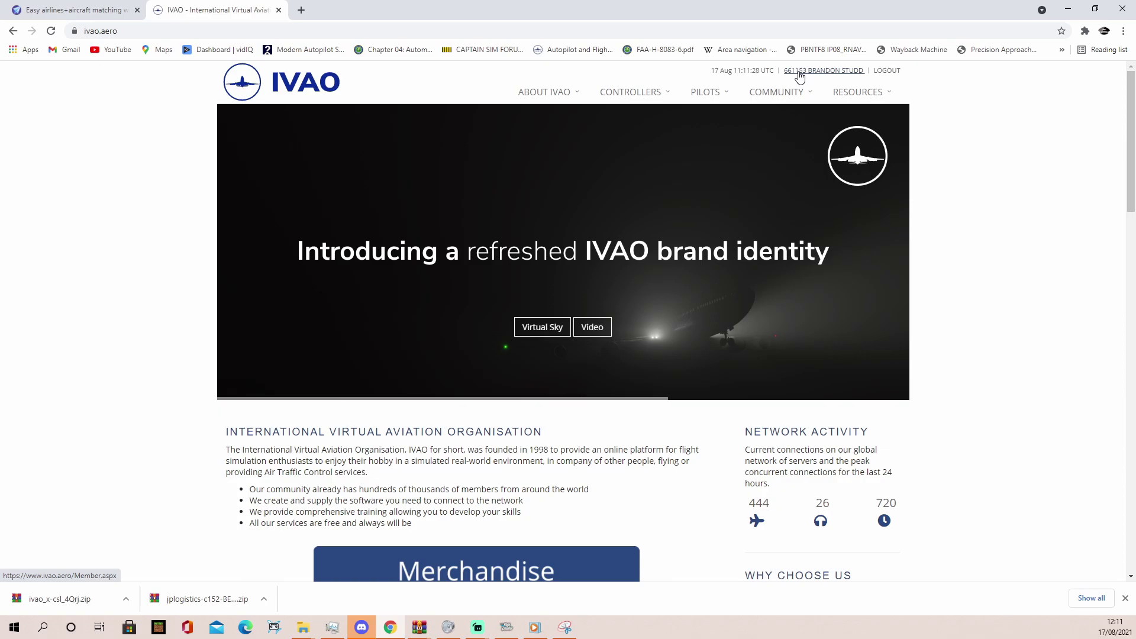
mouse_move(794, 89)
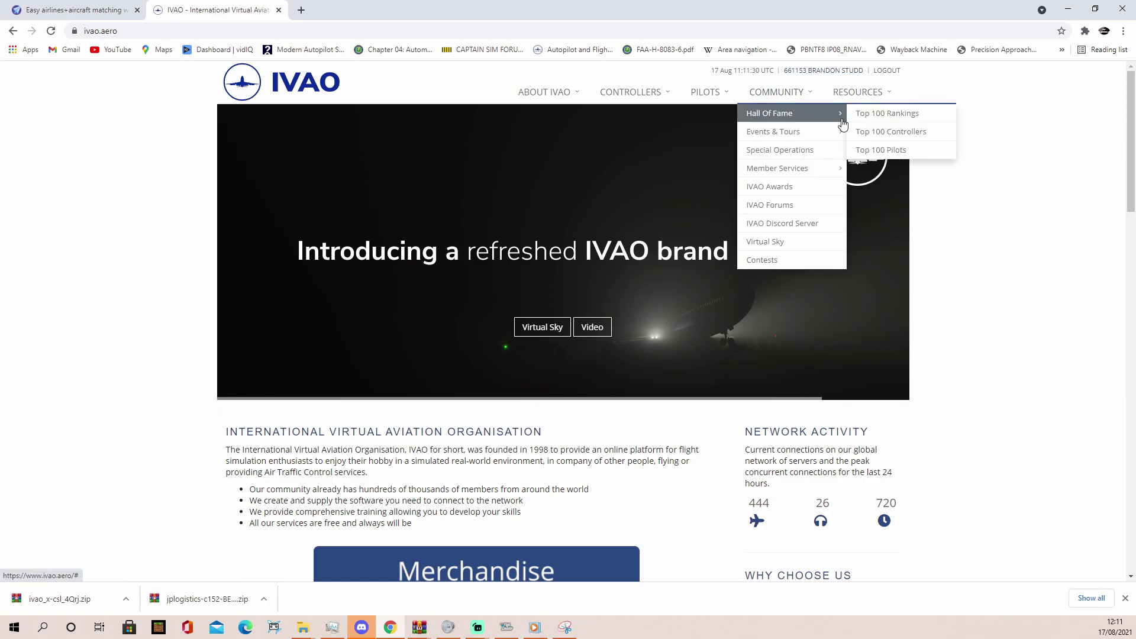
click(836, 72)
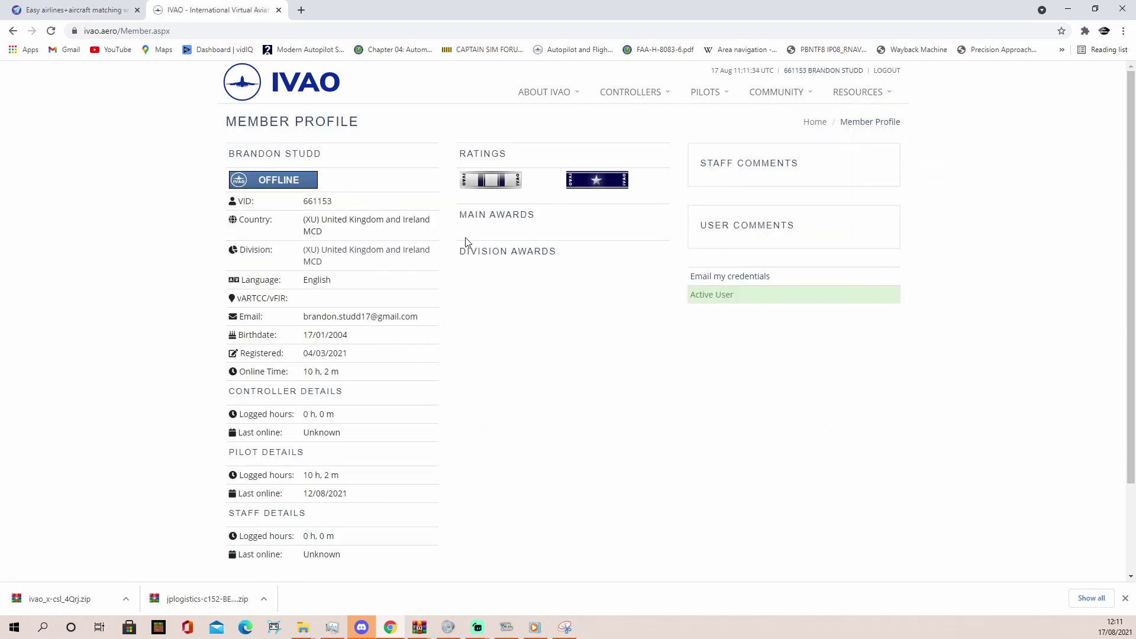
drag(305, 372, 362, 374)
mouse_move(502, 175)
Step: Go to IVAO's beta software and open the Altitude pilot client page
mouse_move(883, 94)
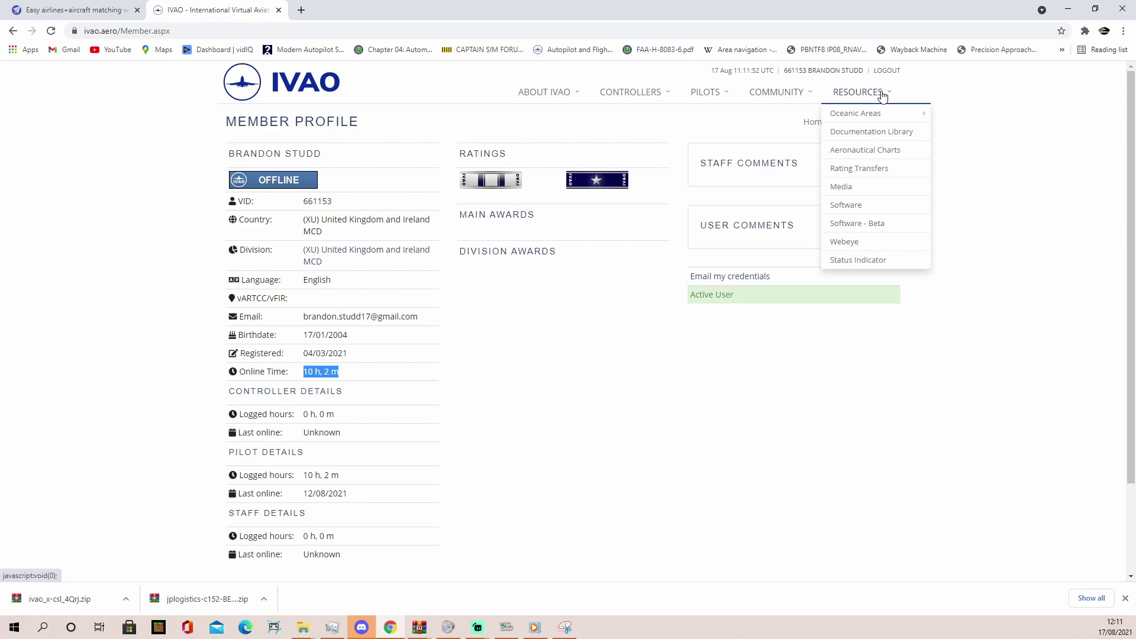
click(857, 230)
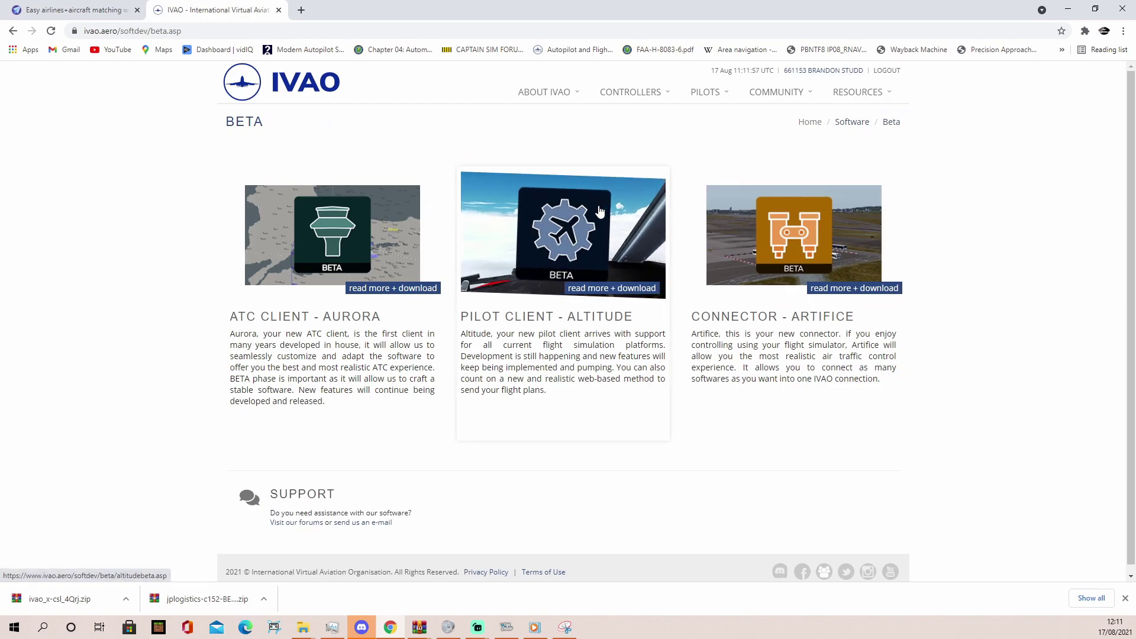
click(599, 211)
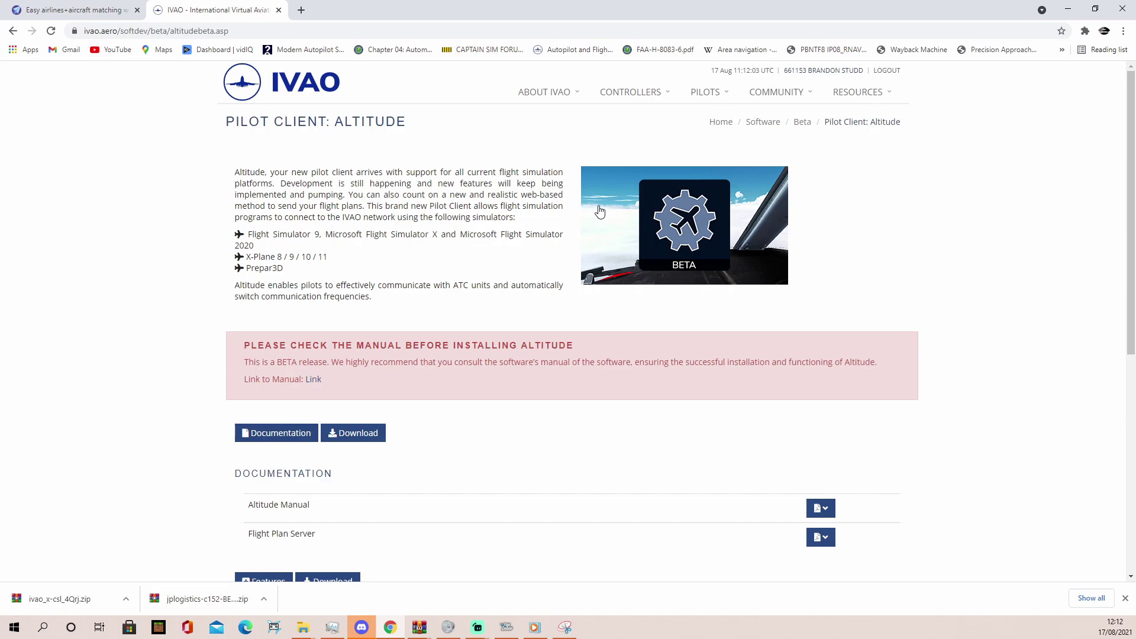
Step: Download the current v1.10.4b Voice release of Altitude for Microsoft Flight Simulator 2020
scroll(600, 211, down, 2)
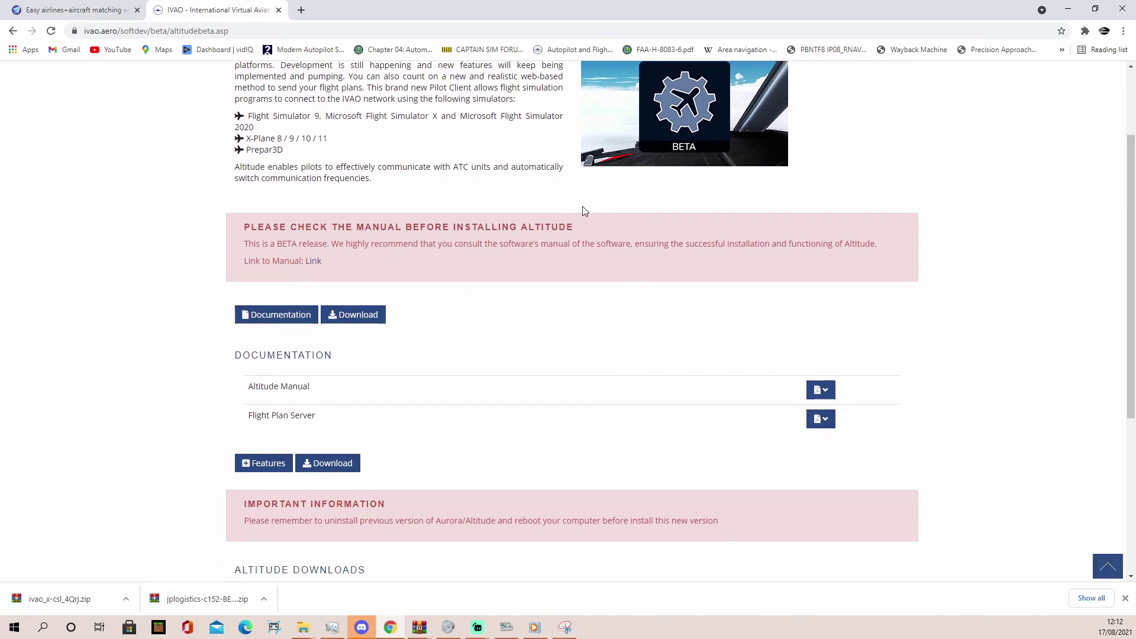
scroll(586, 212, up, 2)
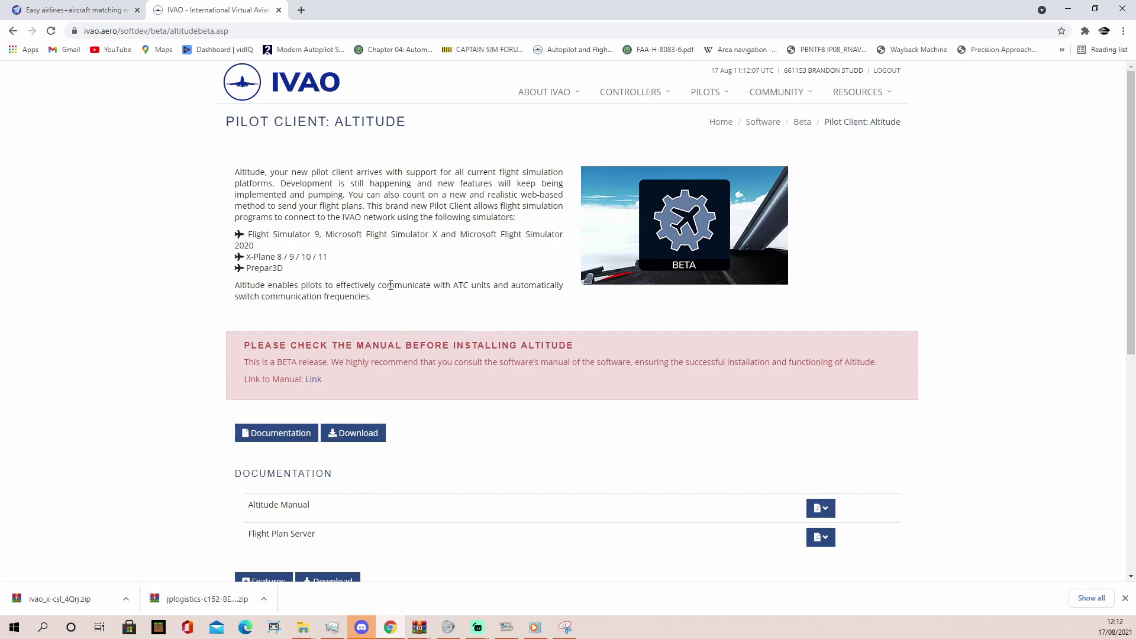
scroll(369, 280, down, 4)
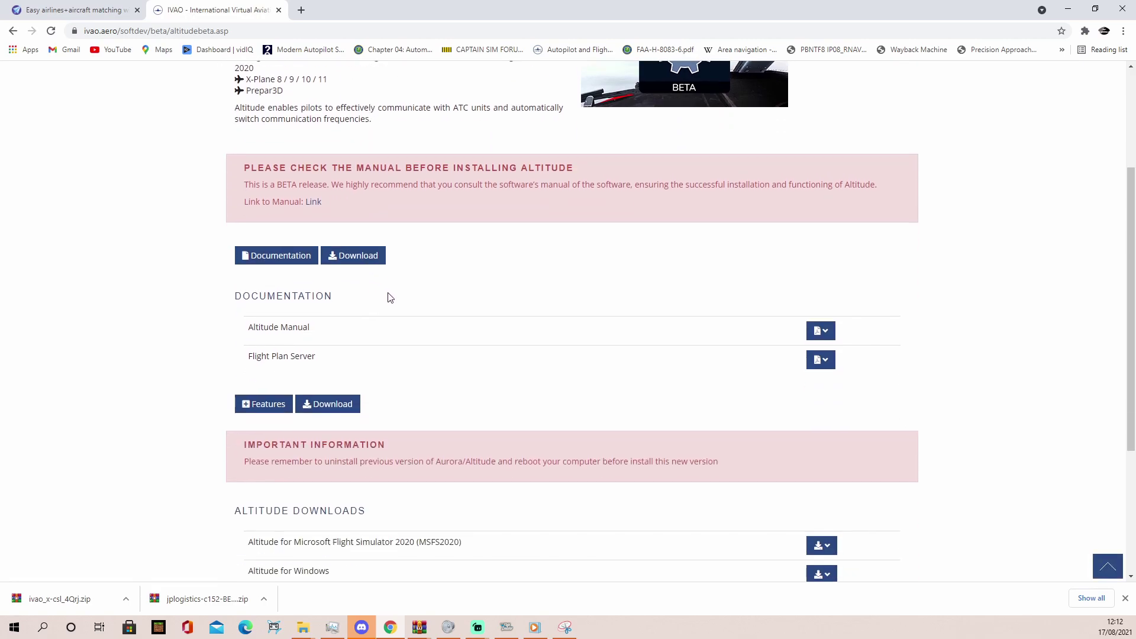
scroll(464, 325, down, 1)
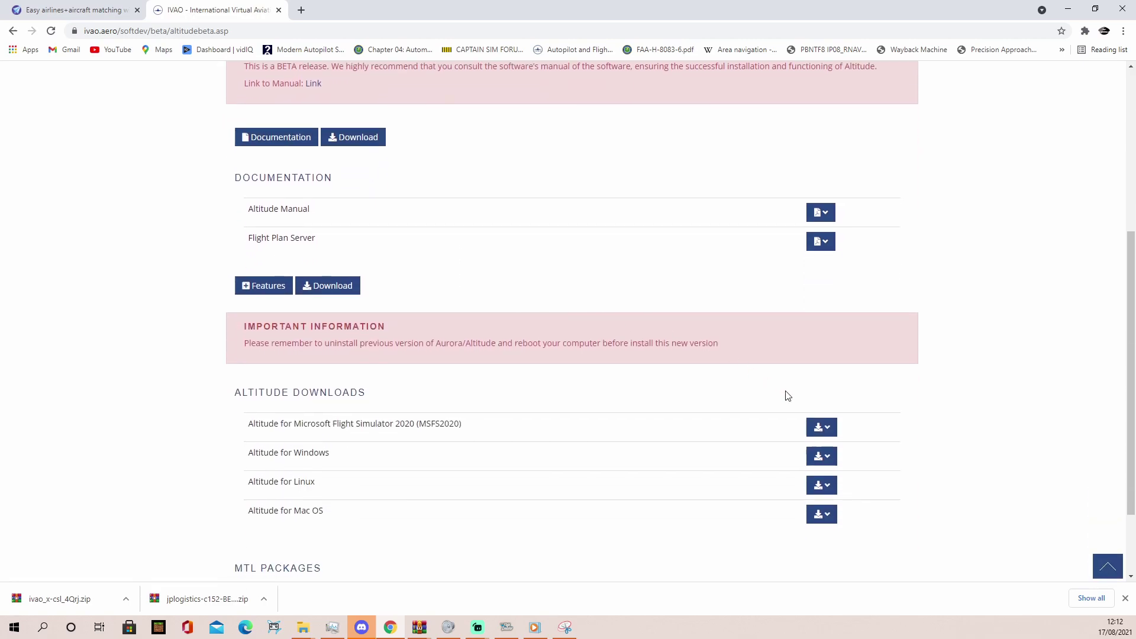
click(818, 432)
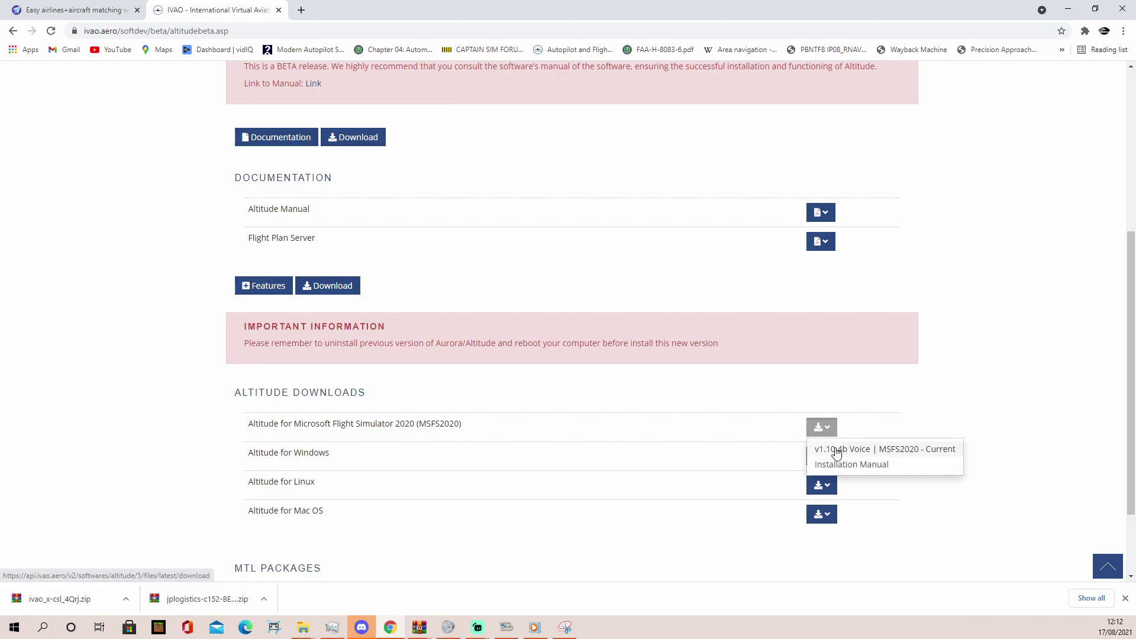
click(836, 452)
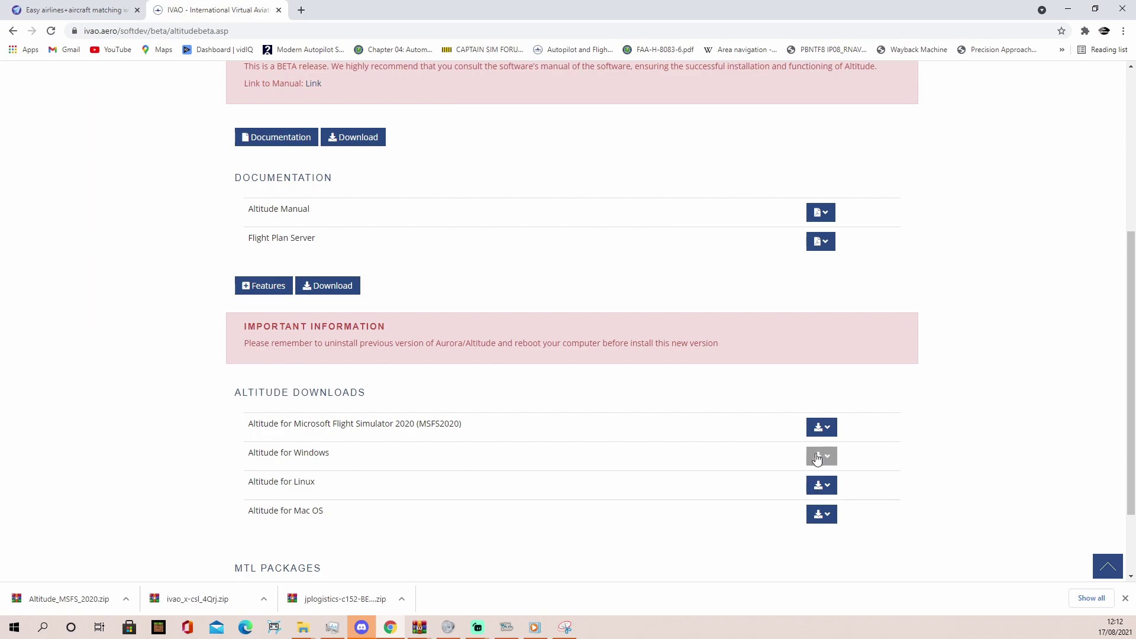
Step: Open the downloaded Altitude_MSFS_2020.zip and extract it to C:\Downloads\Altitude_MSFS_2020
click(92, 591)
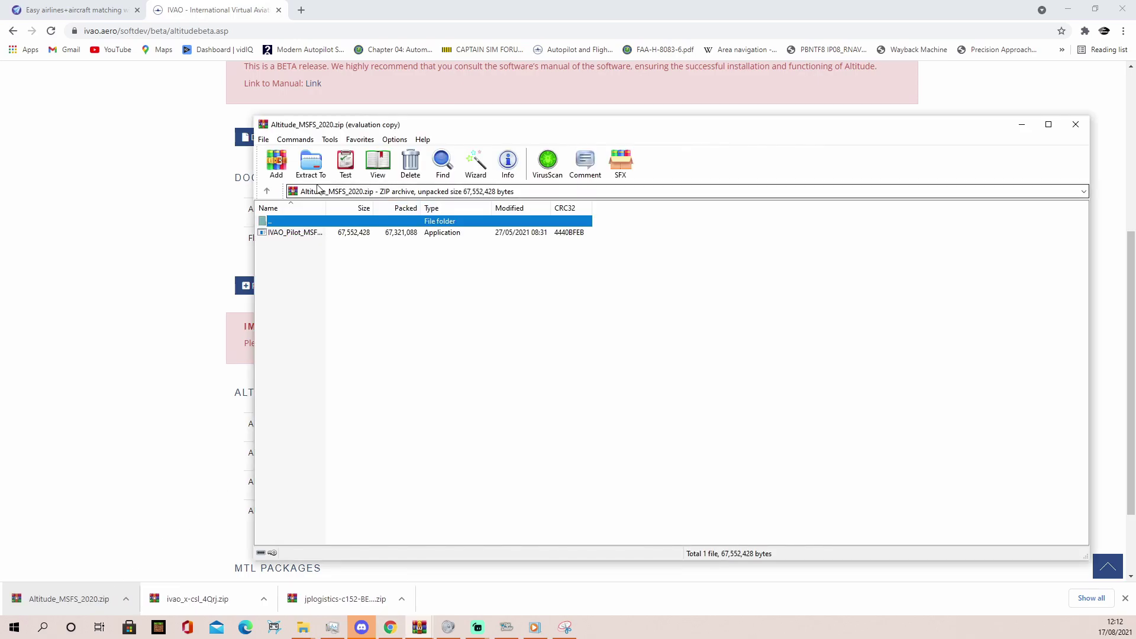
click(312, 162)
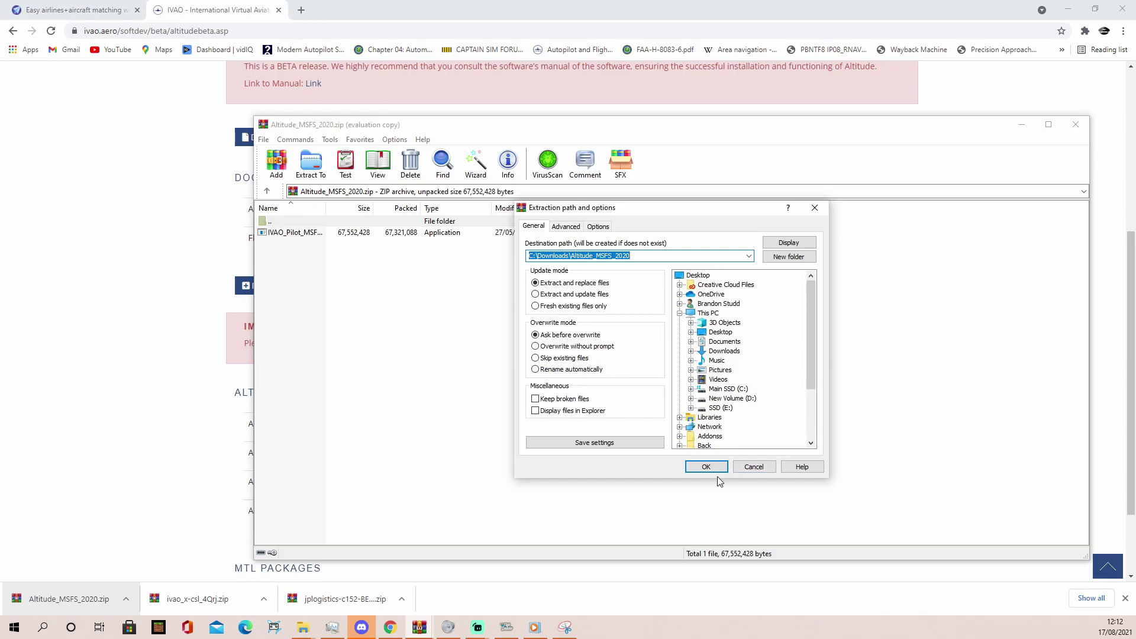
click(706, 463)
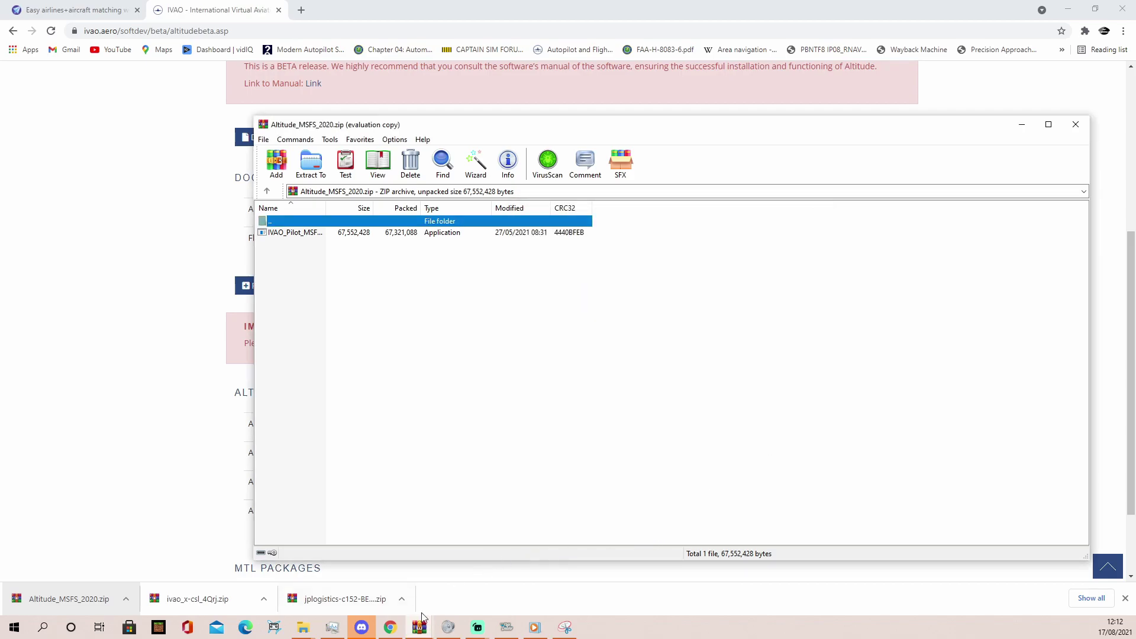
Step: Switch to File Explorer, open the extracted Altitude_MSFS_2020 folder in Downloads, and launch the IVAO_Pilot_MSFS2020_1.10.4b.exe installer
click(302, 629)
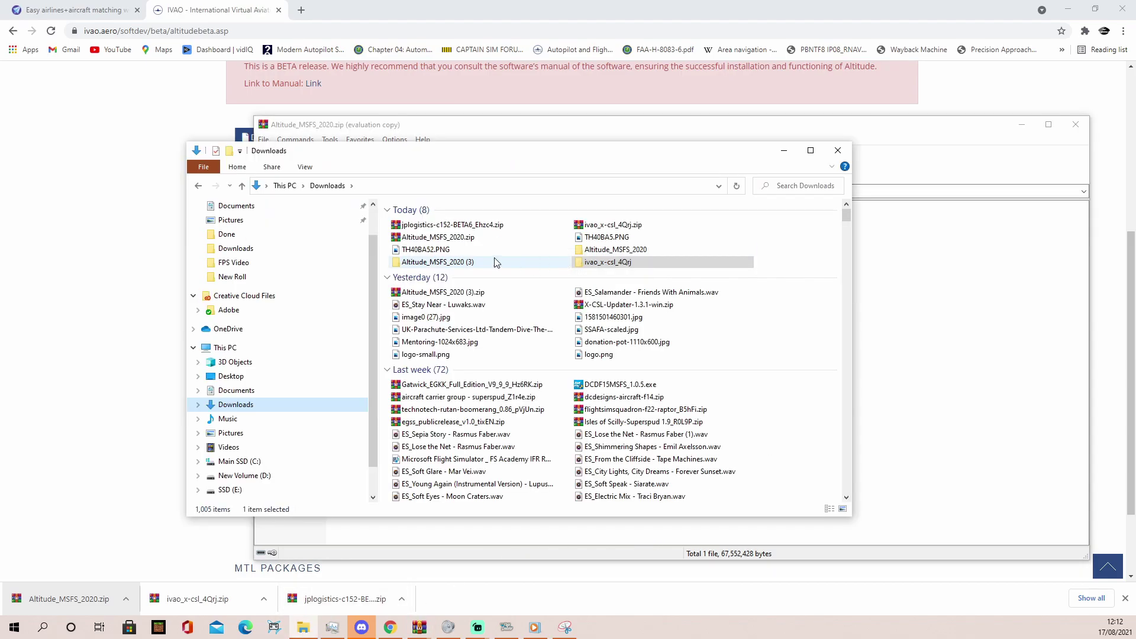
click(609, 255)
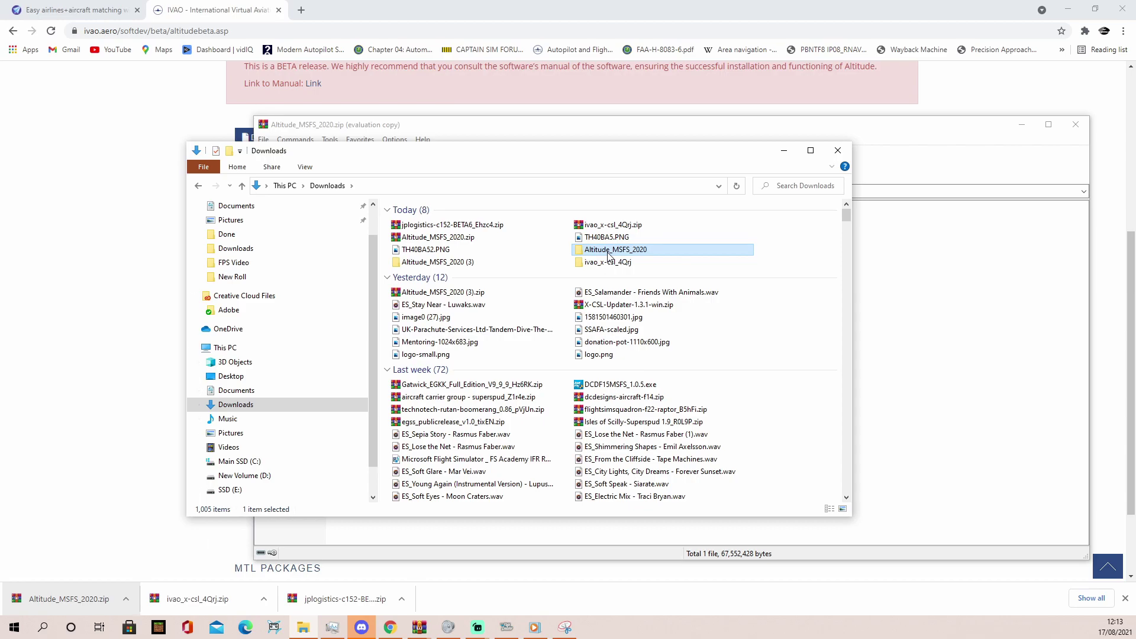
double_click(609, 255)
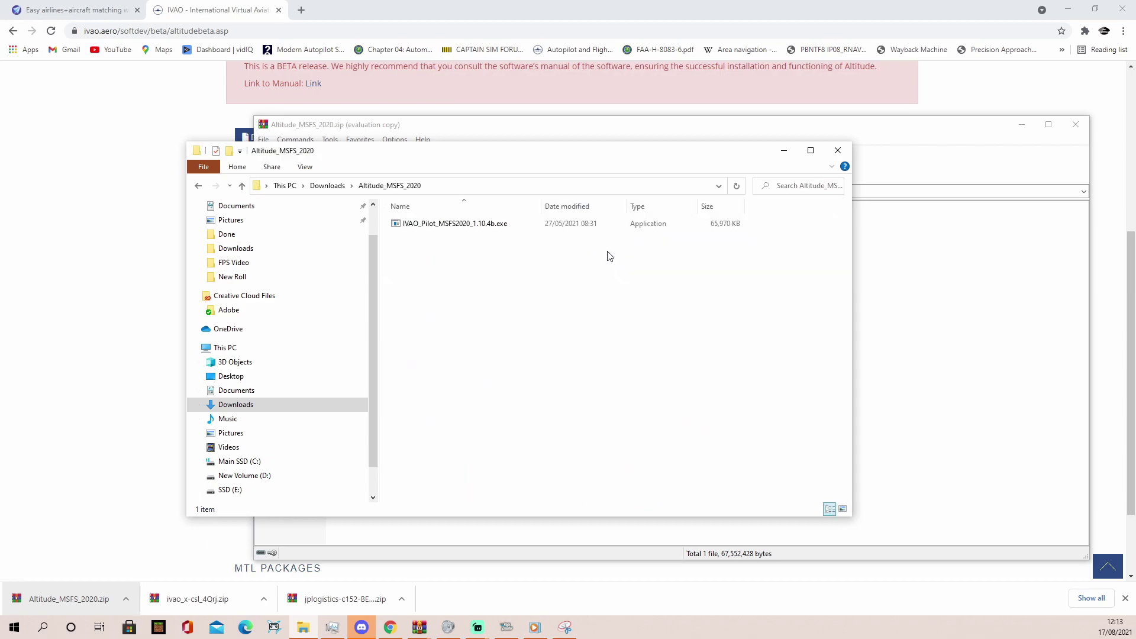
double_click(592, 225)
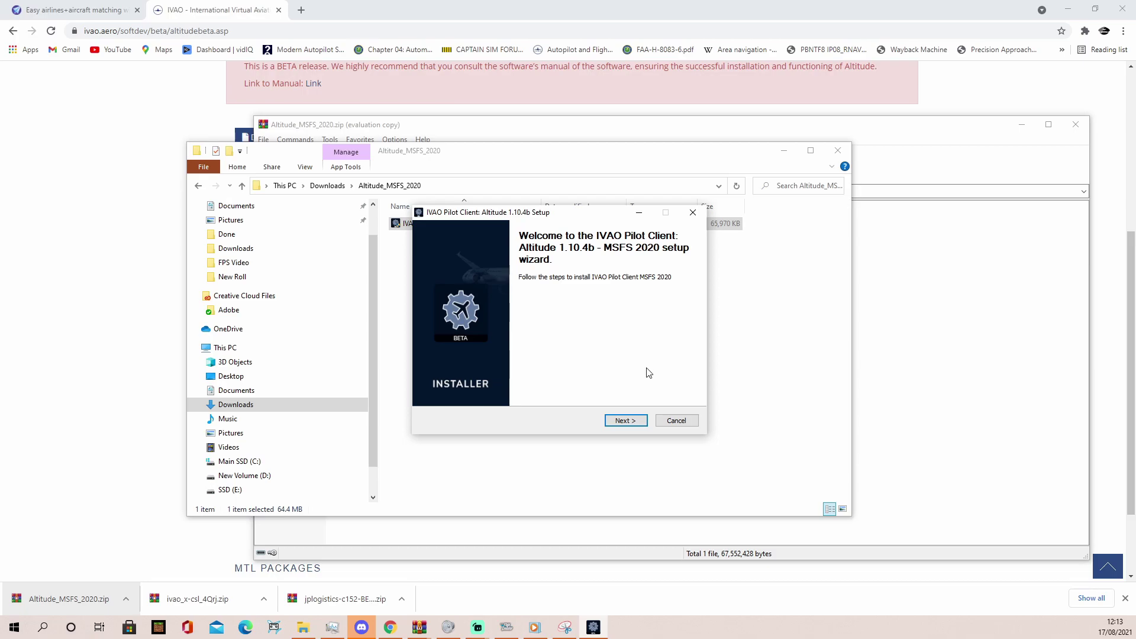
Step: Advance the Altitude setup to the MSFS content directory selection and cancel the installation
click(641, 418)
click(626, 421)
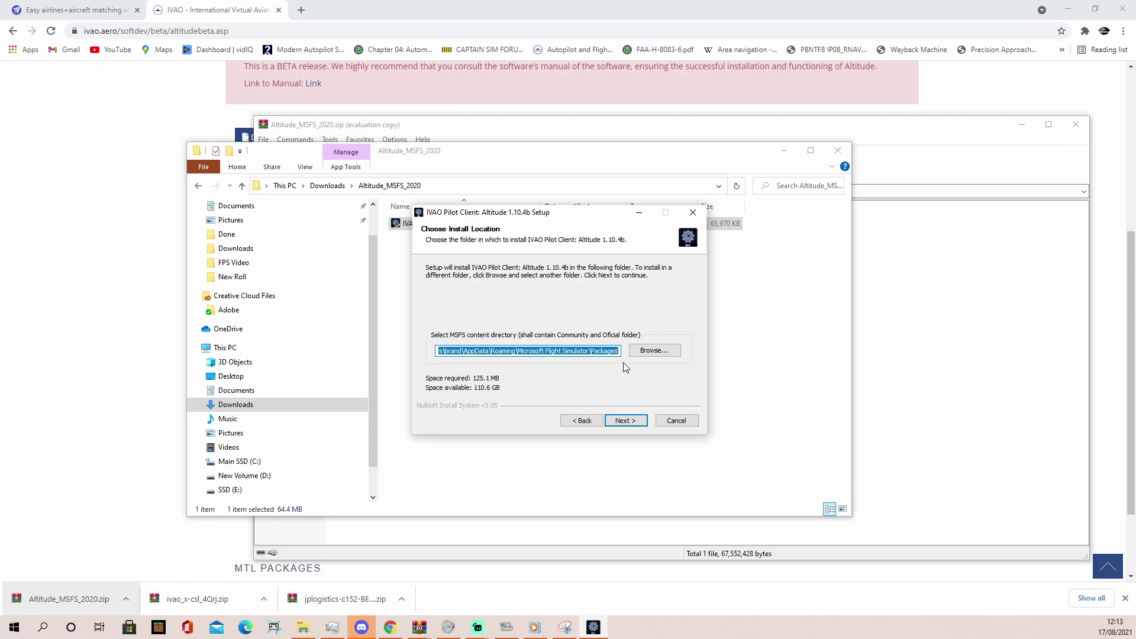
click(675, 421)
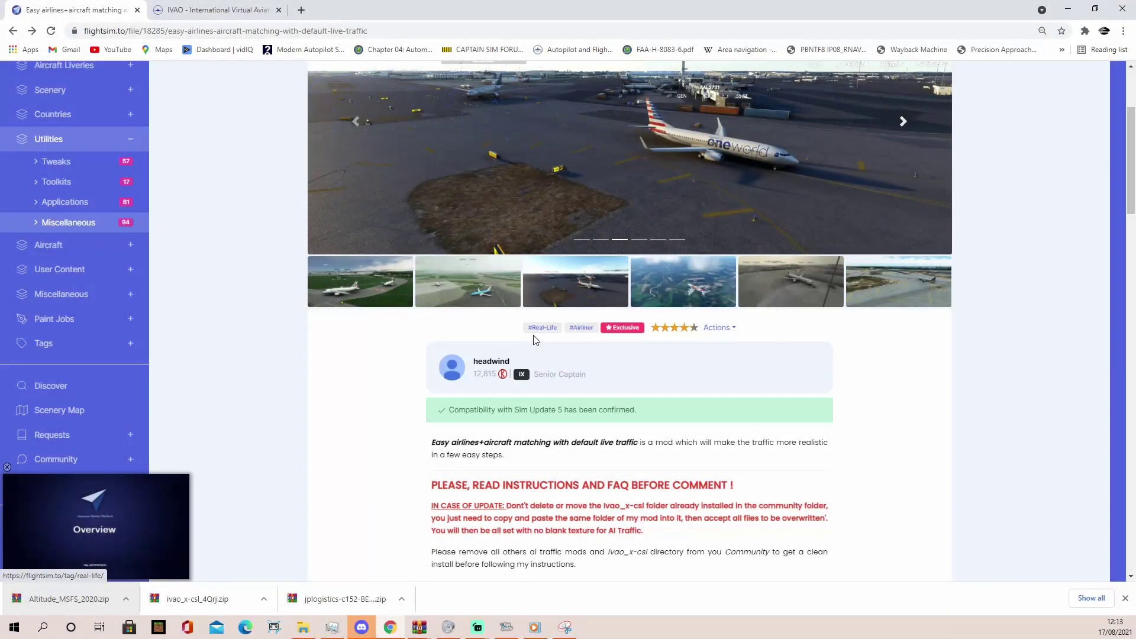
Step: Download version 1.3 of the Easy airlines+aircraft matching mod from its Flightsim.to page
scroll(534, 336, up, 3)
scroll(603, 379, down, 9)
scroll(603, 393, down, 15)
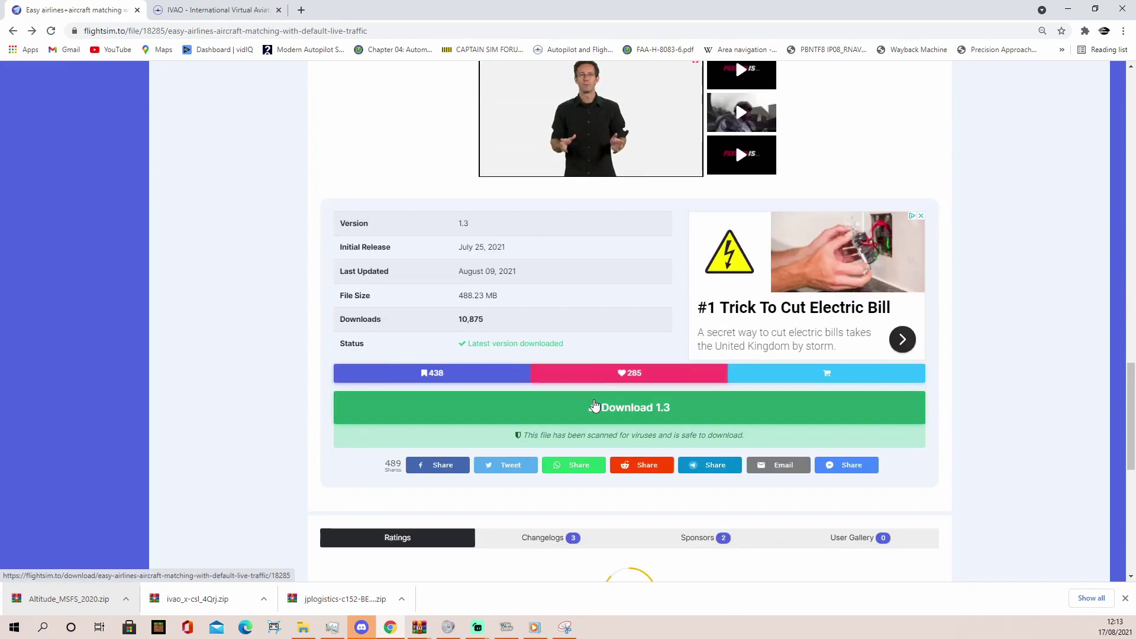
click(595, 406)
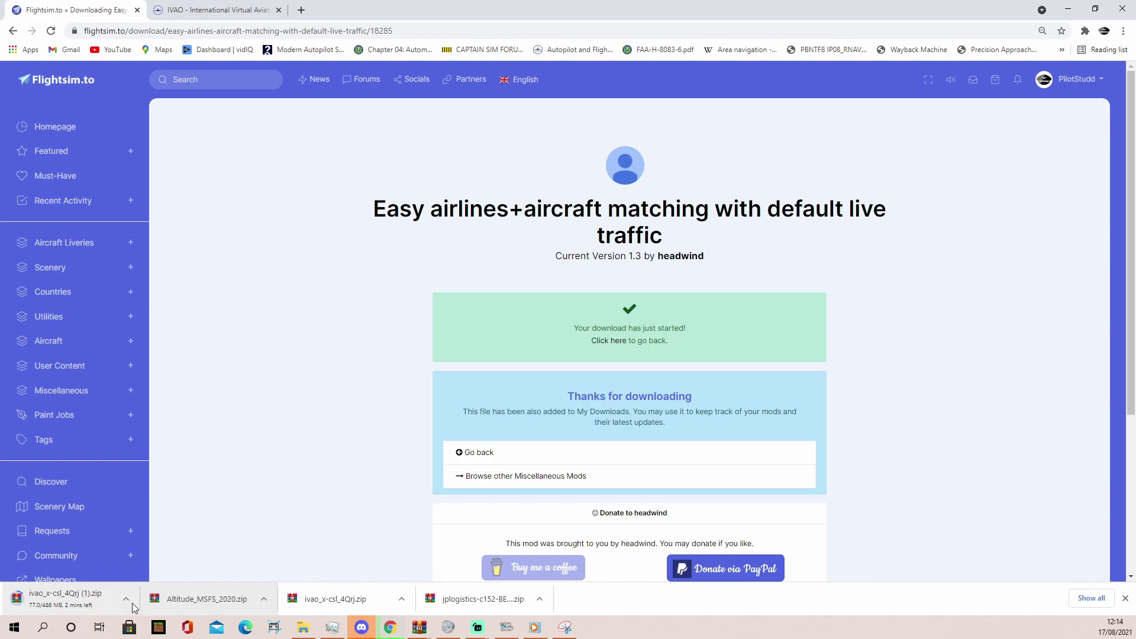
Step: Switch to File Explorer, open ivao_x-csl_4Qrj in Downloads, check the contents of its ivao_x-csl folder, and return to the parent folder
click(303, 627)
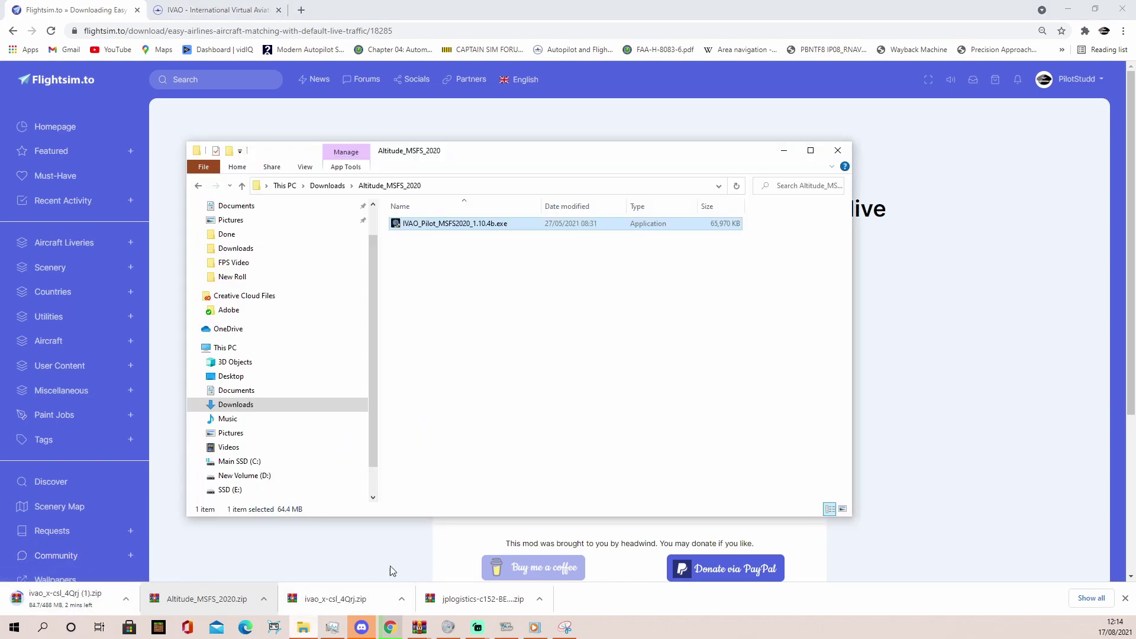
click(236, 404)
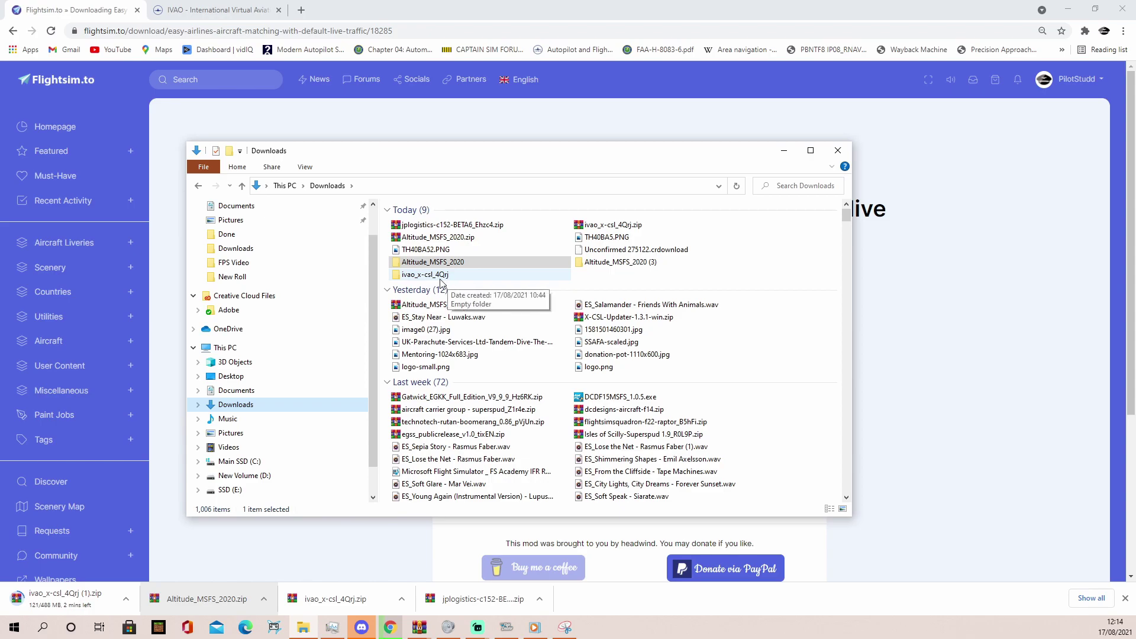
double_click(440, 278)
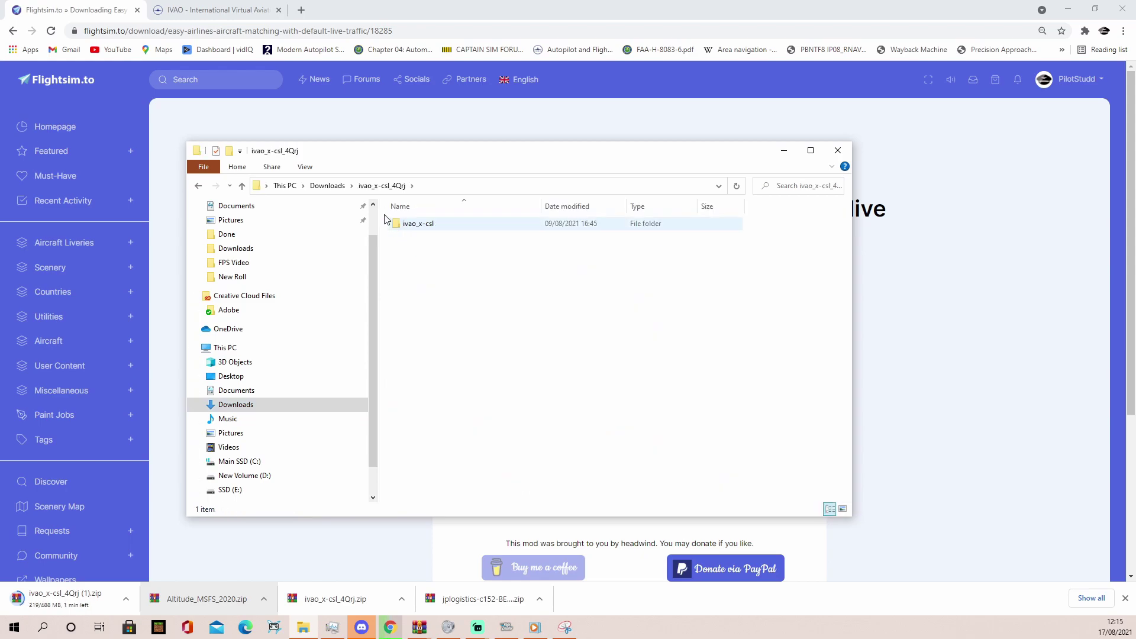
double_click(446, 228)
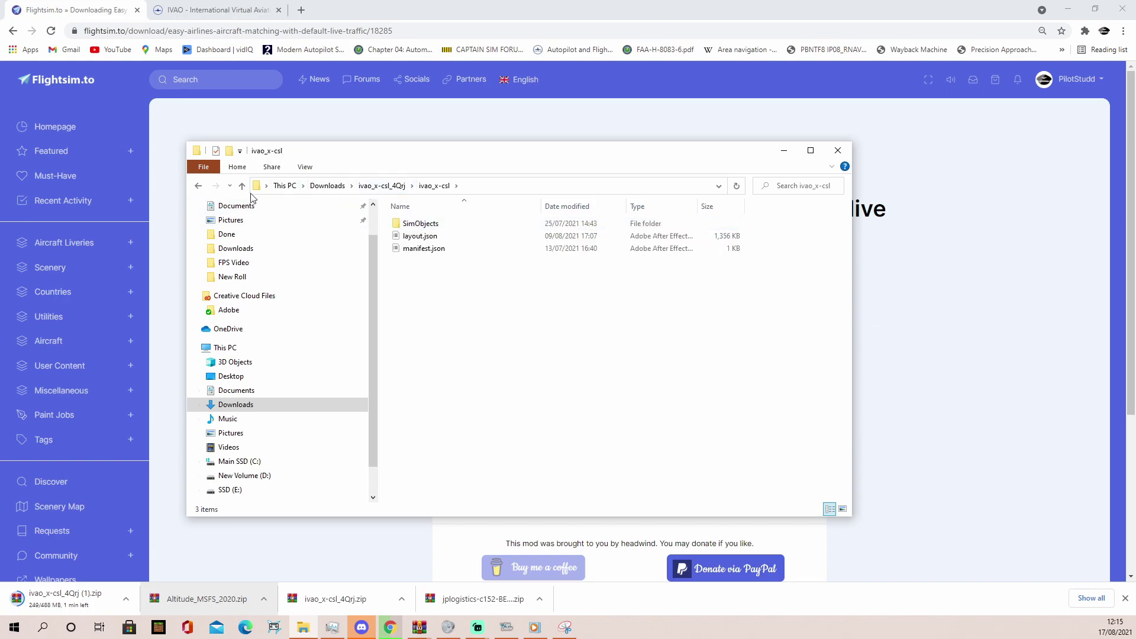
click(205, 188)
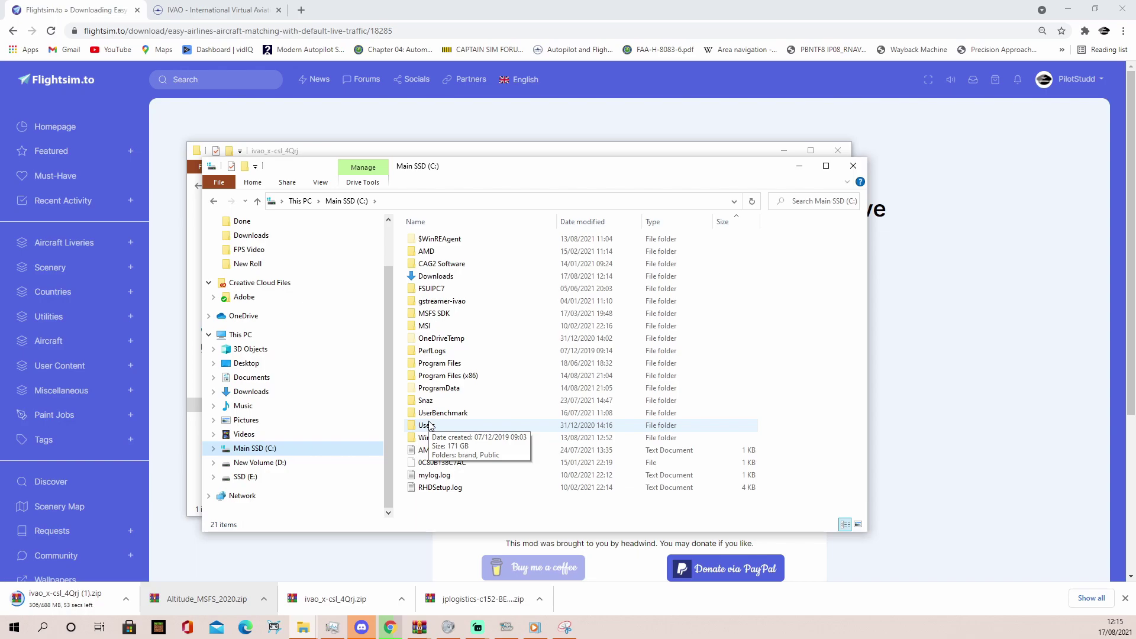
Step: In a second File Explorer window, go from Main SSD (C:) through Users, the profile folder, AppData and Roaming to Microsoft Flight Simulator
double_click(430, 424)
double_click(482, 264)
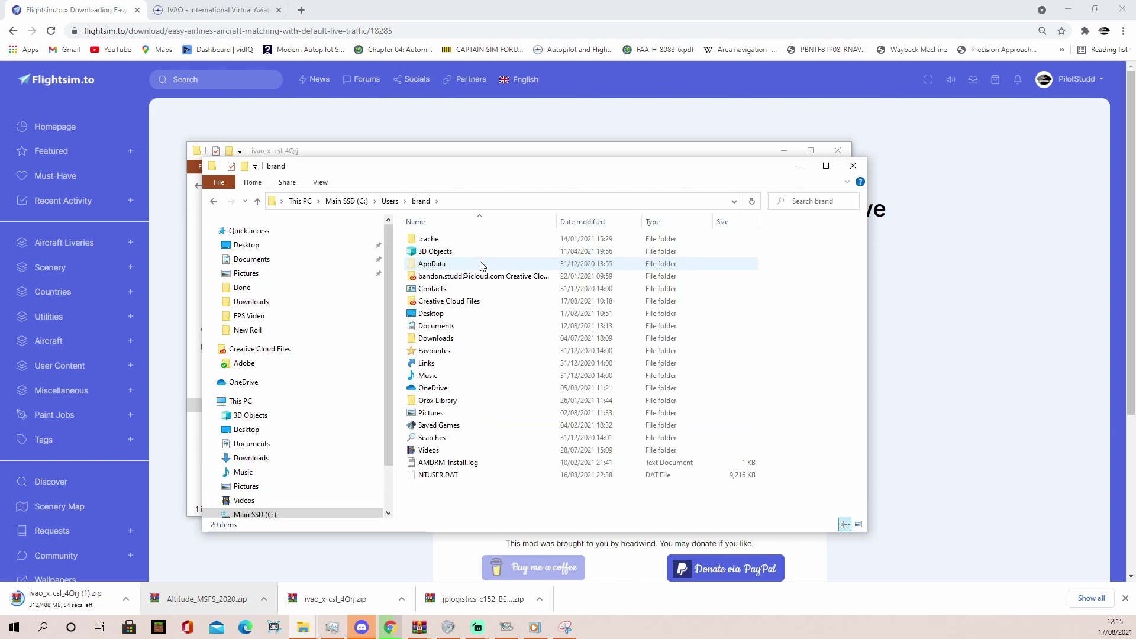
double_click(481, 264)
double_click(477, 264)
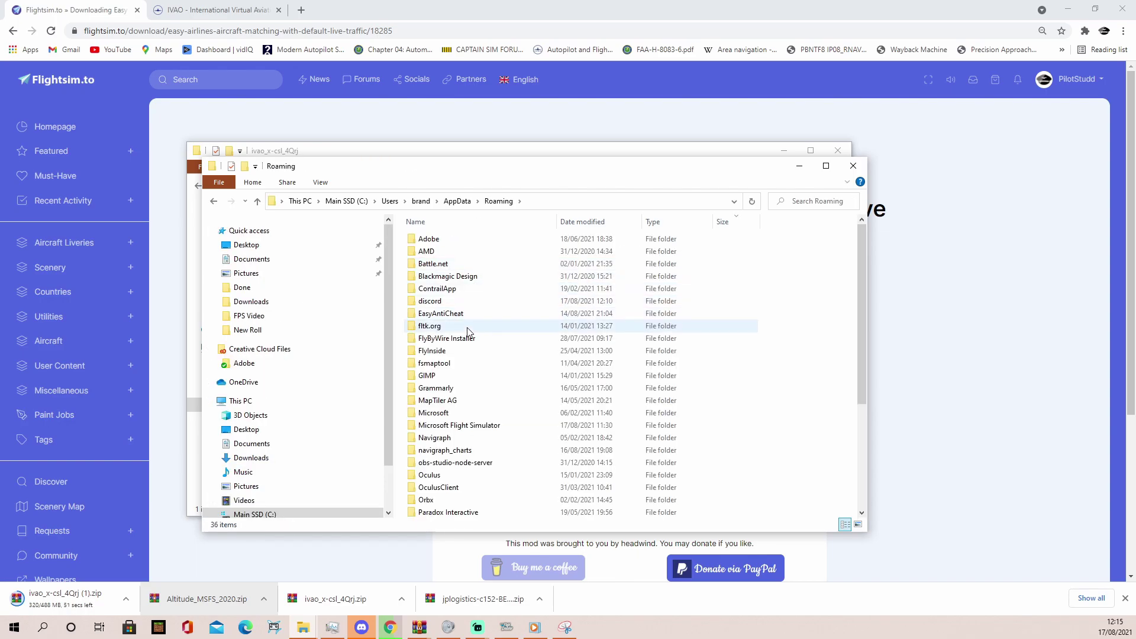
double_click(459, 426)
scroll(474, 365, down, 4)
scroll(477, 365, down, 1)
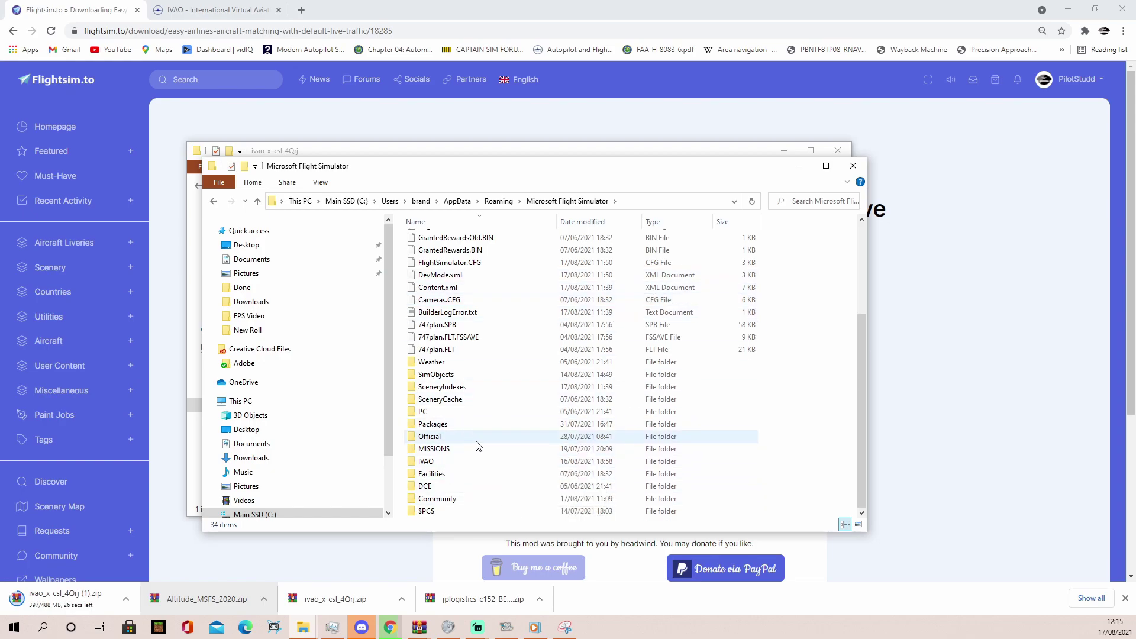
double_click(506, 425)
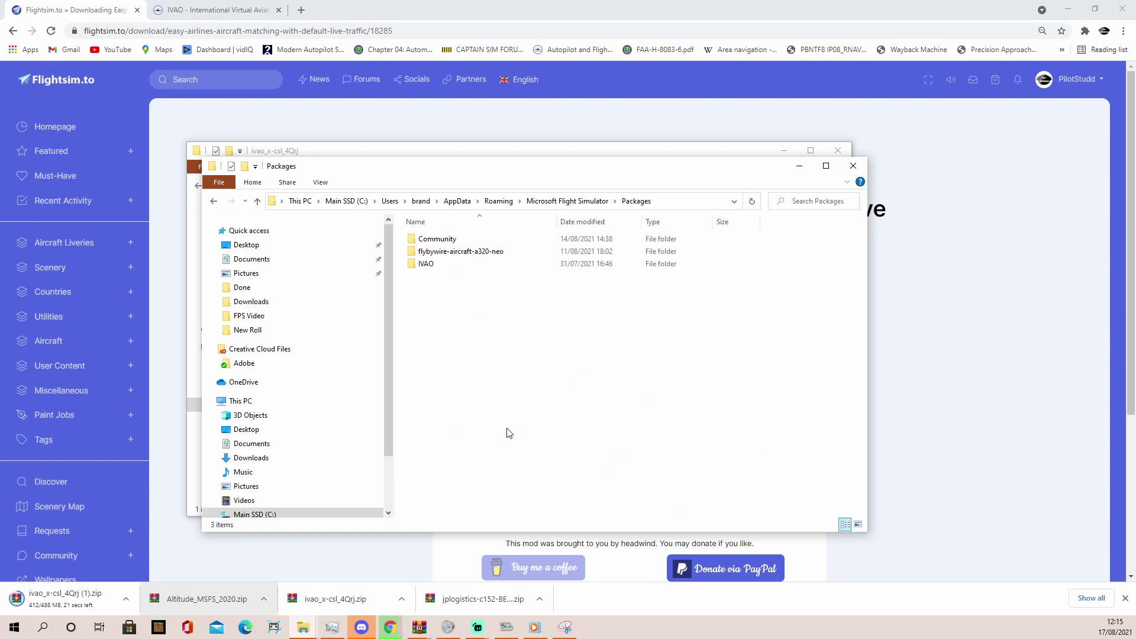
double_click(473, 239)
scroll(556, 367, down, 5)
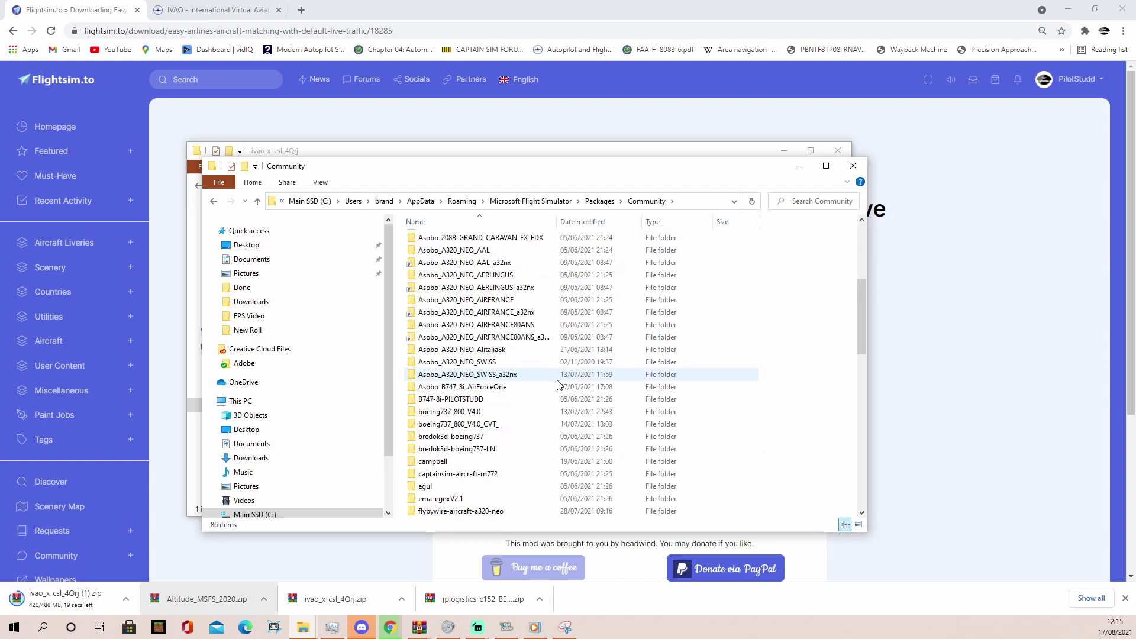
scroll(557, 384, down, 15)
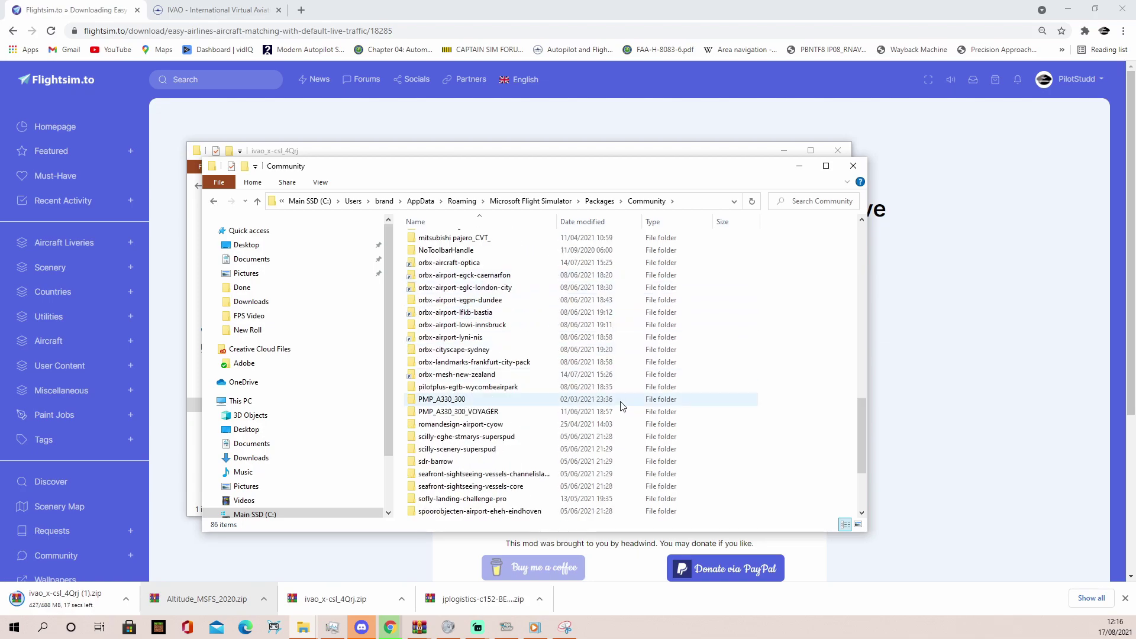
click(213, 201)
click(214, 201)
Step: Open the Community folder directly under Microsoft Flight Simulator and locate the ivao_x-csl folder in it
scroll(499, 419, down, 3)
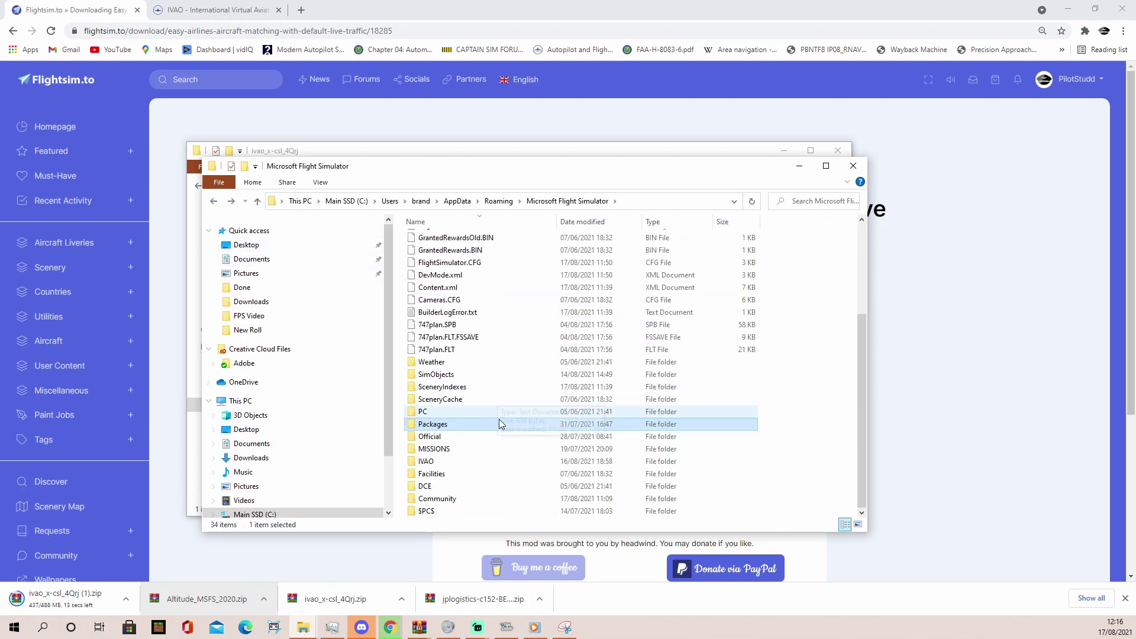
double_click(495, 501)
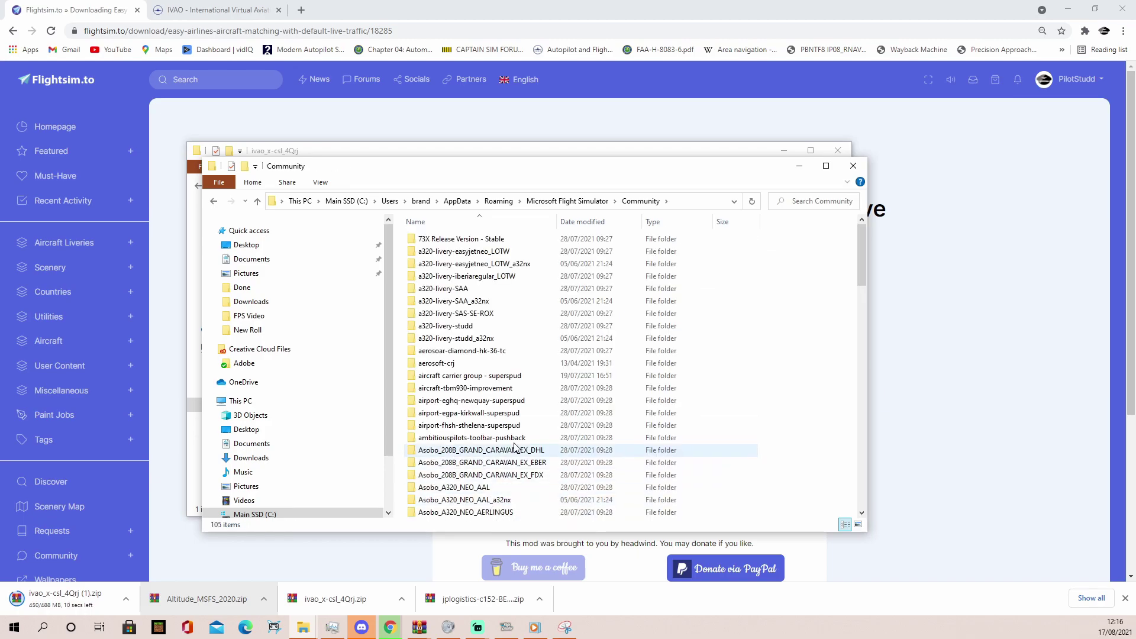
scroll(540, 412, down, 14)
scroll(539, 413, down, 9)
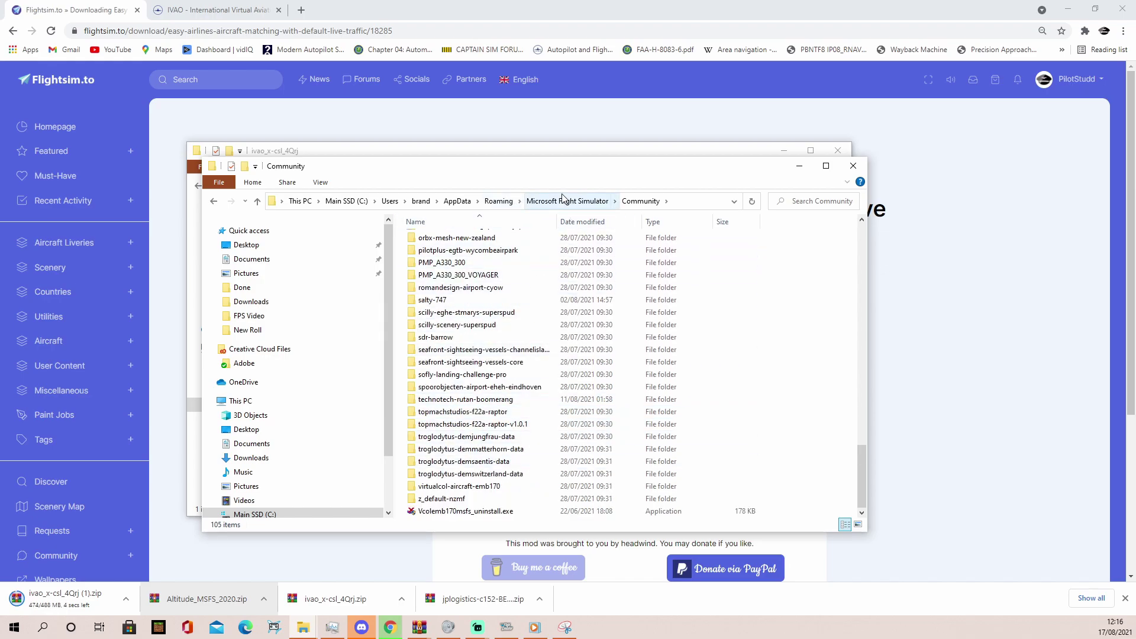
scroll(588, 312, up, 10)
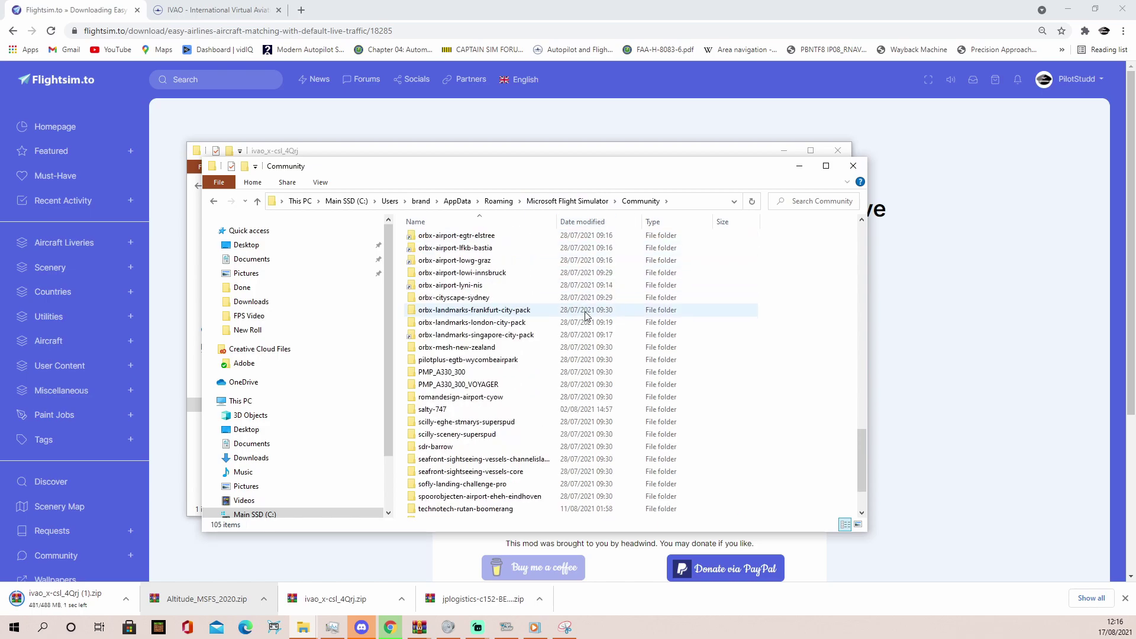
scroll(585, 316, up, 1)
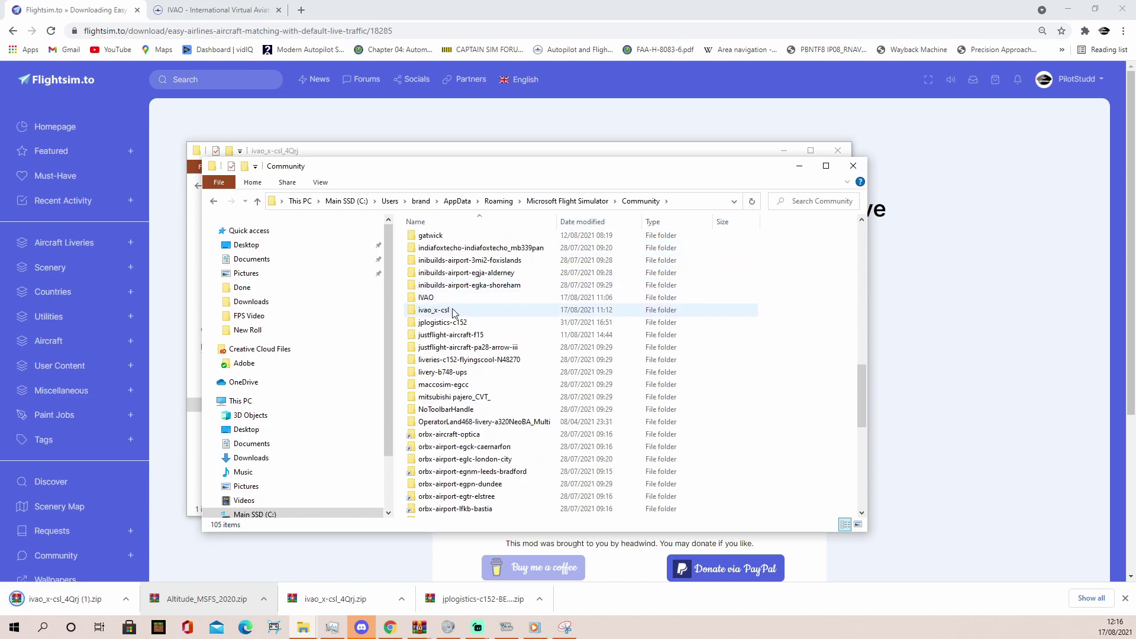
Step: Open ivao_x-csl\SimObjects\Airplanes in the Community folder and examine the IVAO aircraft folders it contains
click(453, 310)
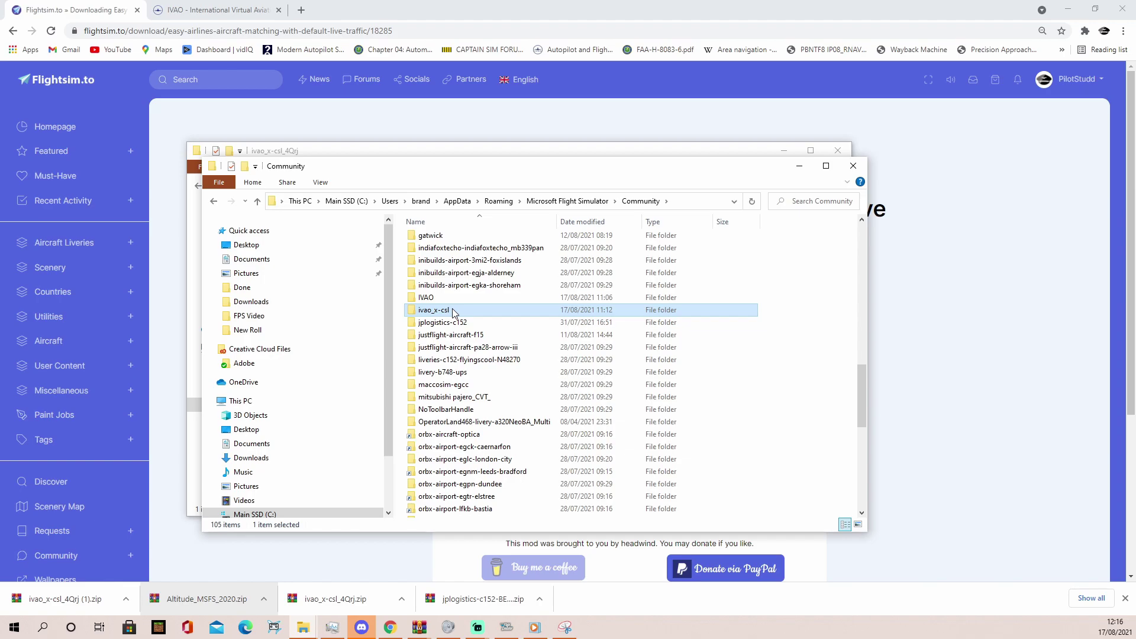
double_click(453, 311)
double_click(500, 252)
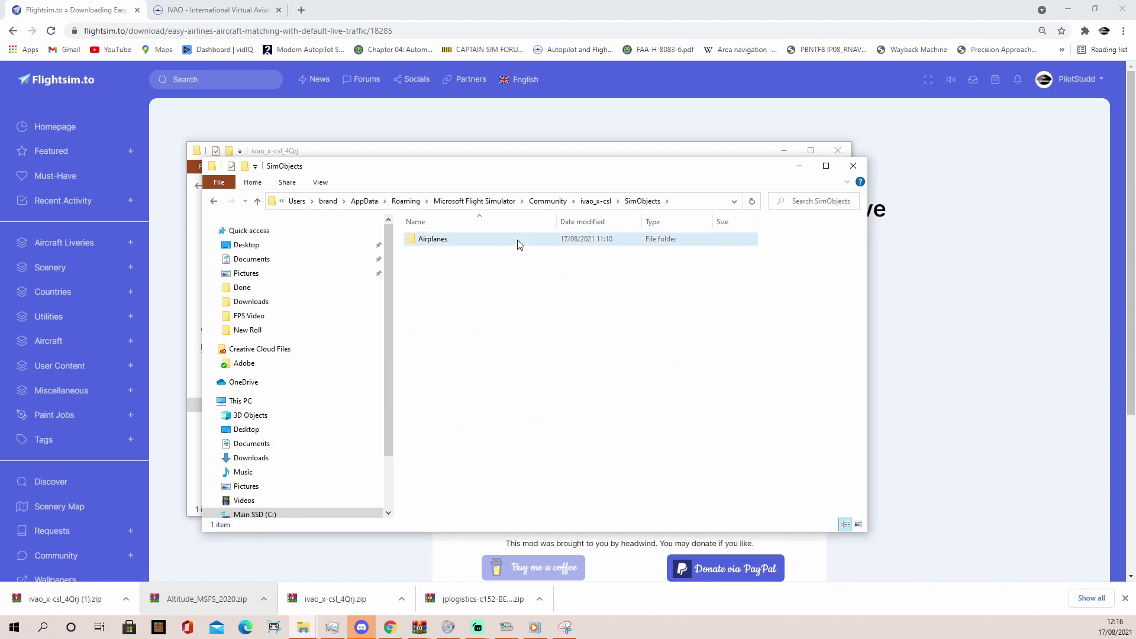
double_click(518, 241)
scroll(532, 247, down, 3)
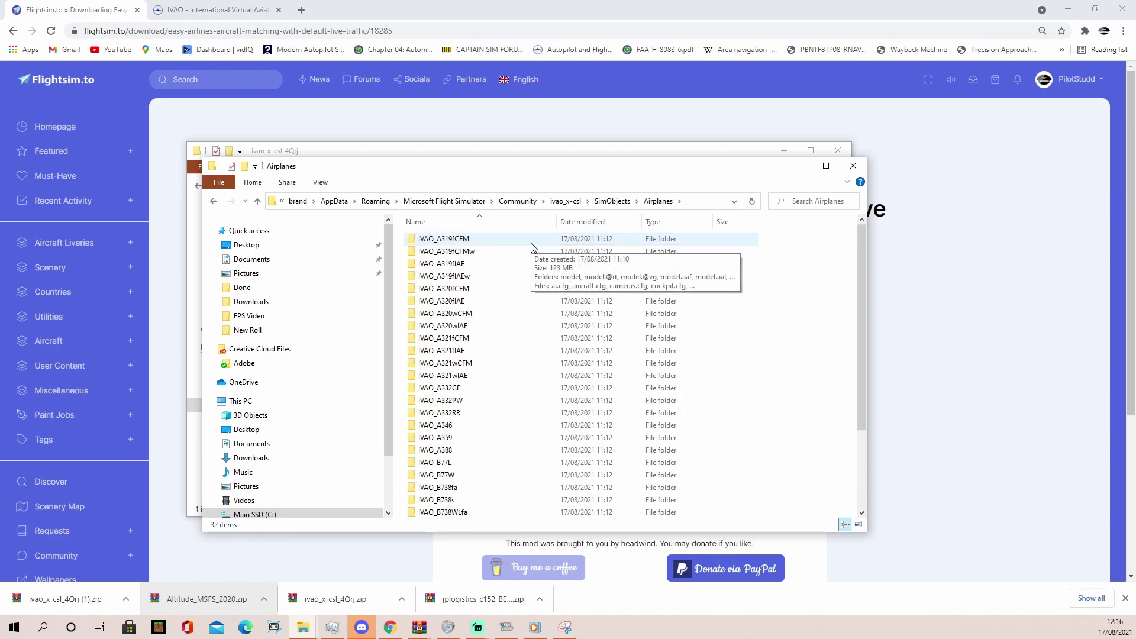
scroll(530, 248, up, 3)
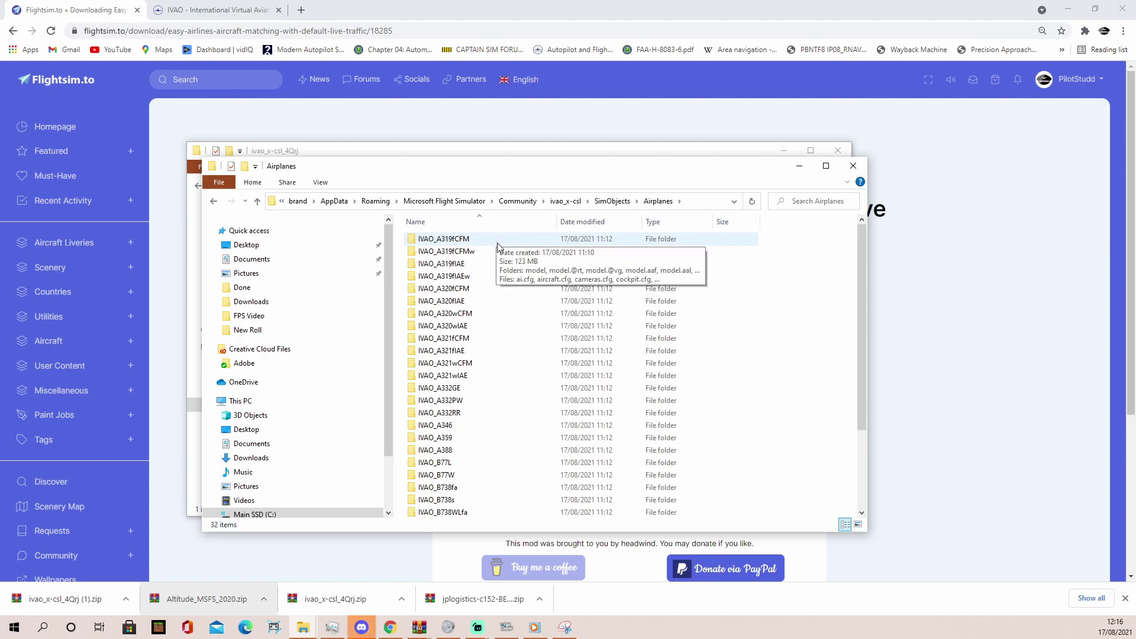
scroll(488, 386, down, 2)
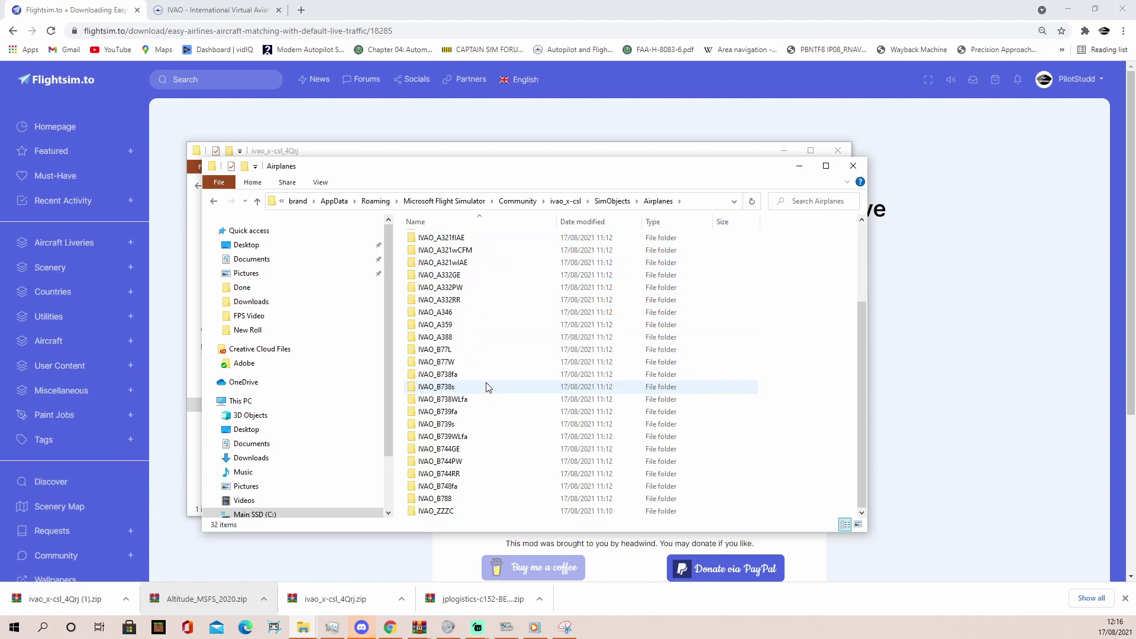
scroll(479, 459, up, 2)
double_click(482, 453)
Step: Return to Community, move ivao_x-csl there from ivao_x-csl_4Qrj, replacing the files in the destination, and open the merged folder
key(alt+Up)
key(alt+Up)
key(alt+Up)
key(alt+Up)
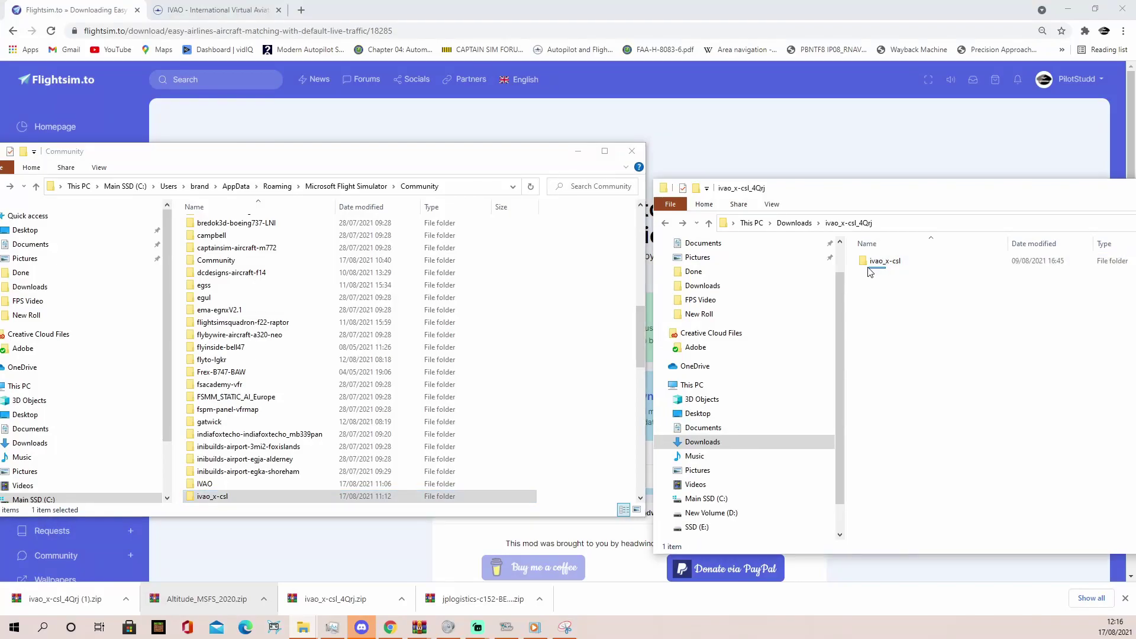
drag(882, 261, 571, 286)
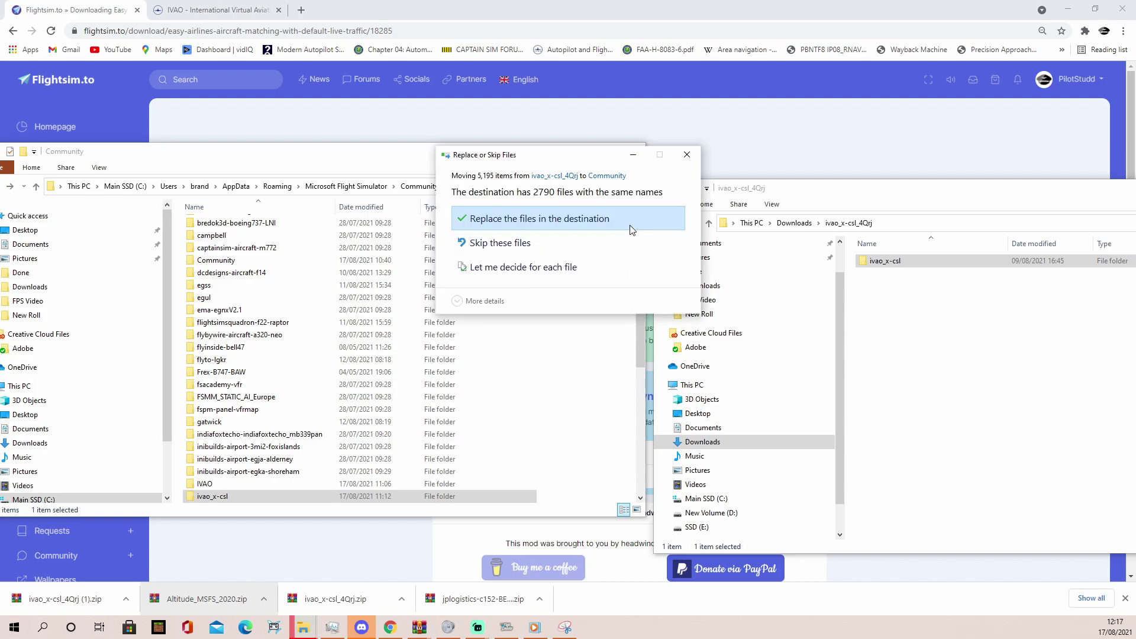
click(636, 218)
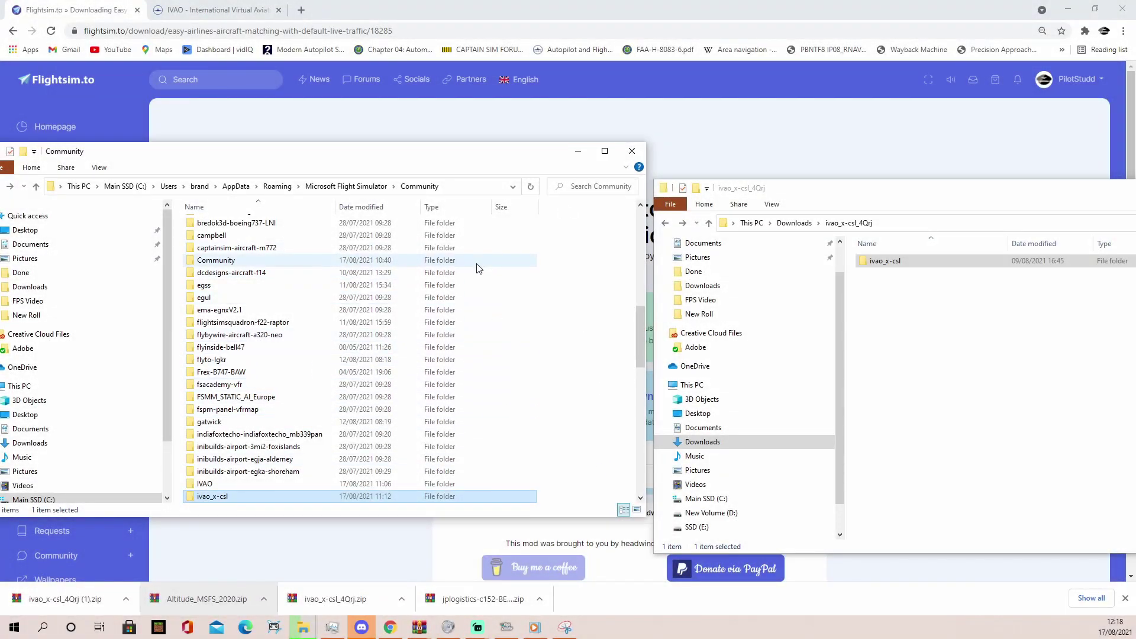
double_click(485, 496)
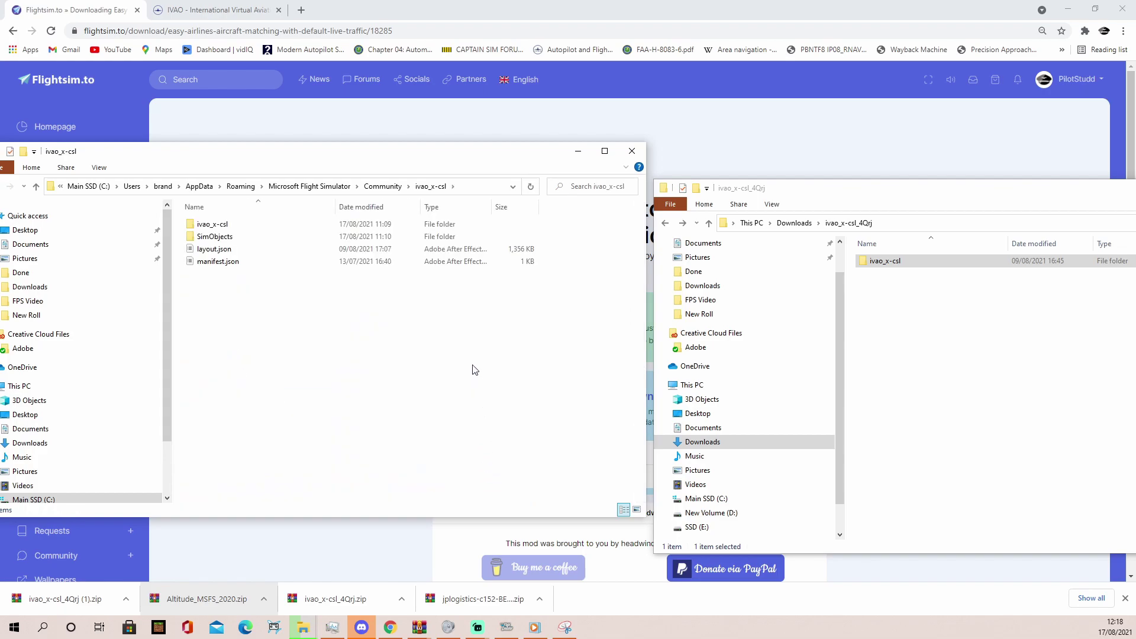